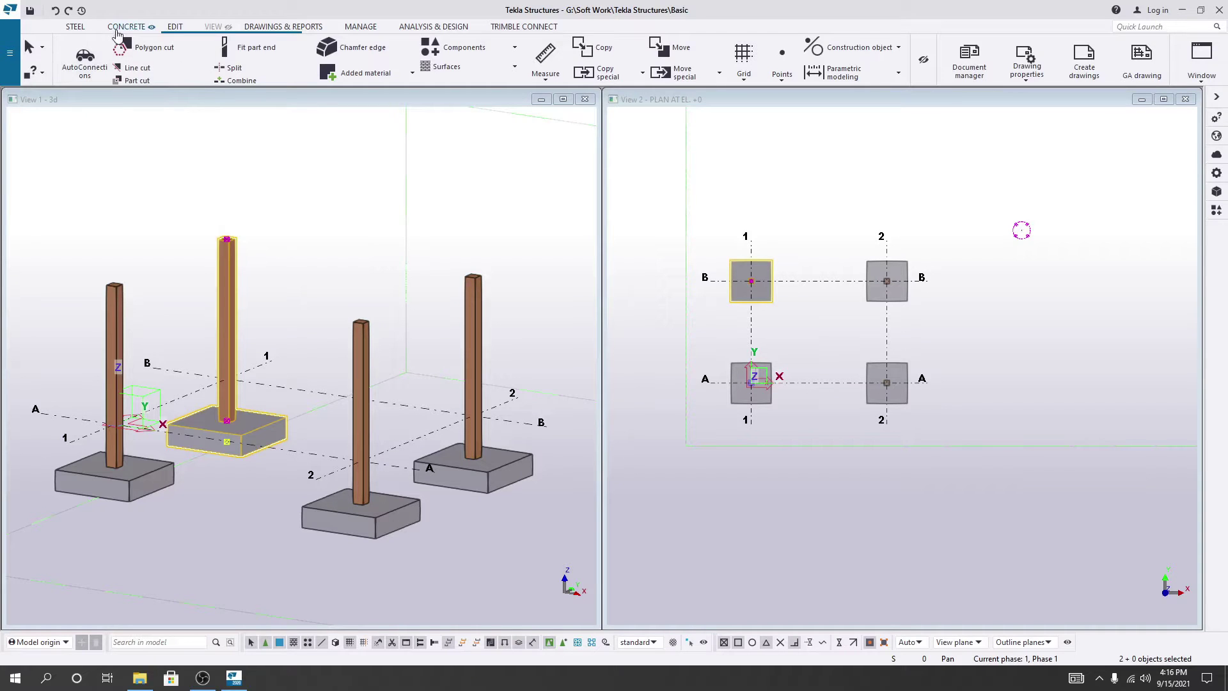
# Step: Start the concrete Beam command from the CONCRETE tab's Beam dropdown
pyautogui.click(117, 31)
pyautogui.moveTo(777, 332); pyautogui.dragTo(779, 367, button='middle')
pyautogui.scroll(2, 786, 342)
pyautogui.click(118, 80)
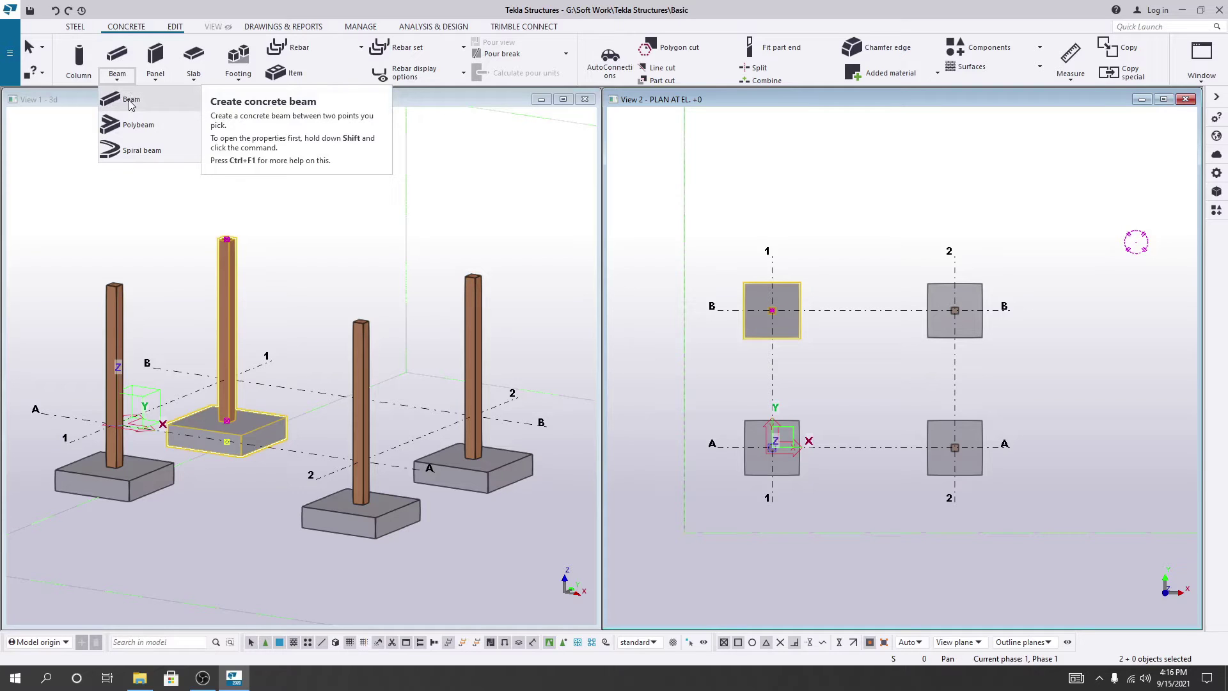
pyautogui.click(118, 105)
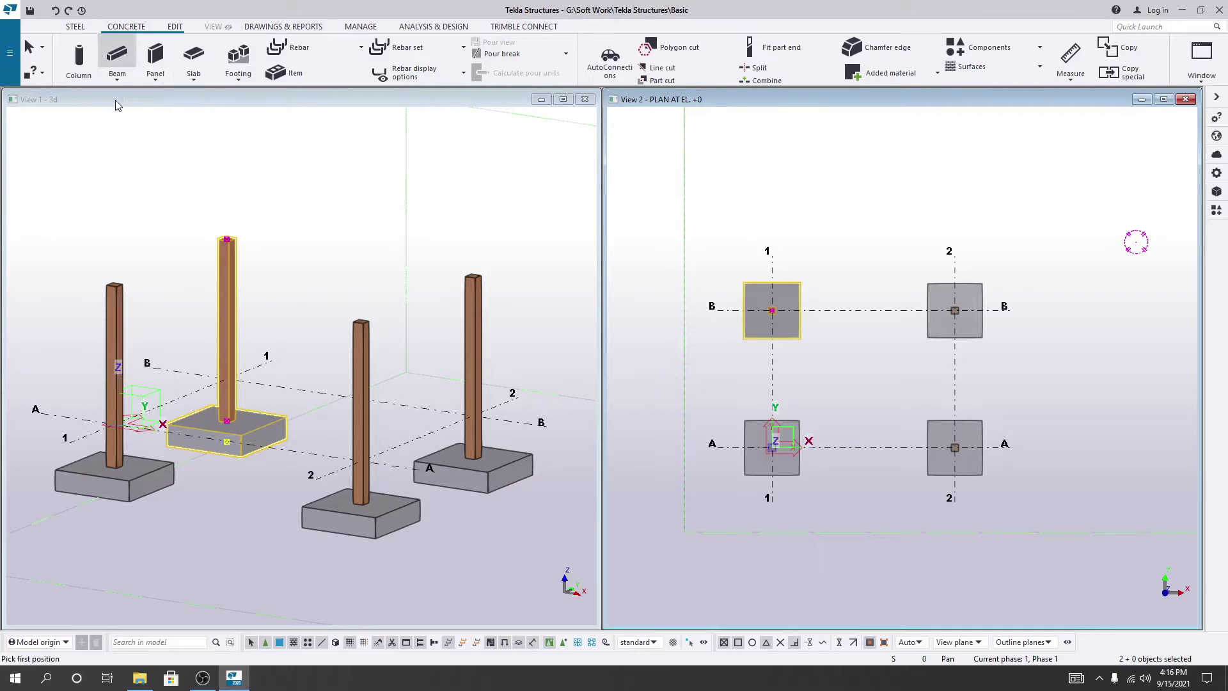
# Step: Change the concrete beam's material grade from 5000 to 3000 in its properties
pyautogui.moveTo(913, 370); pyautogui.dragTo(902, 377, button='middle')
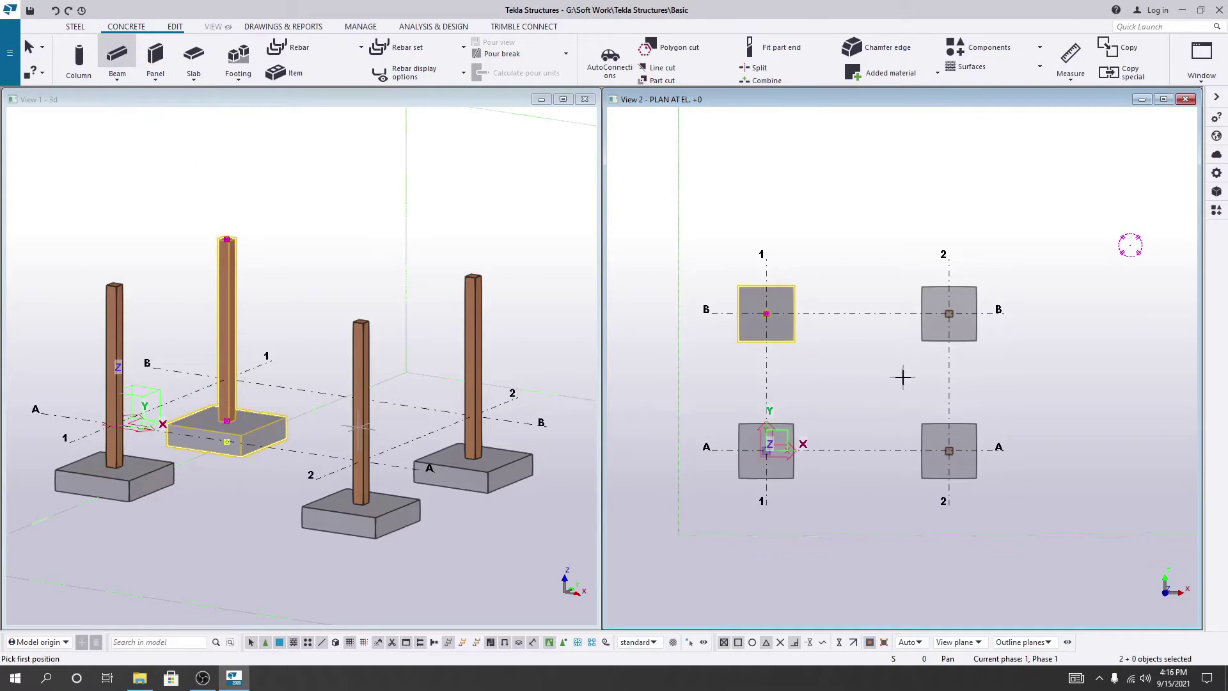
pyautogui.click(1216, 174)
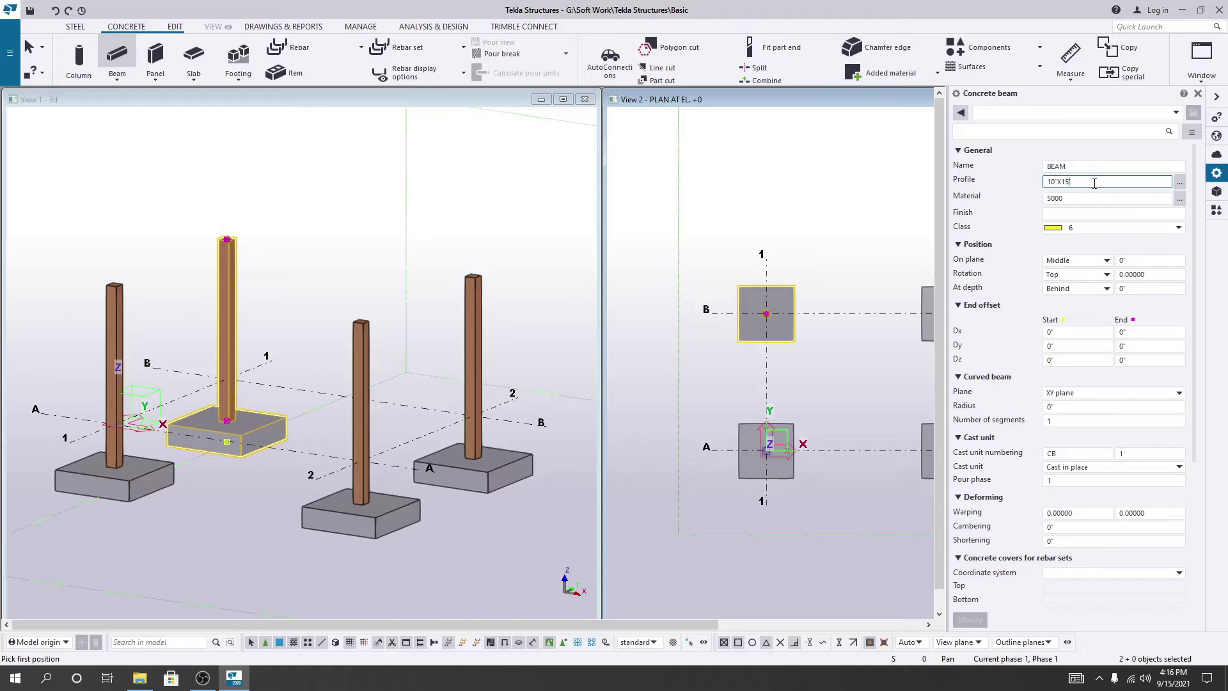
pyautogui.click(1179, 199)
pyautogui.click(115, 212)
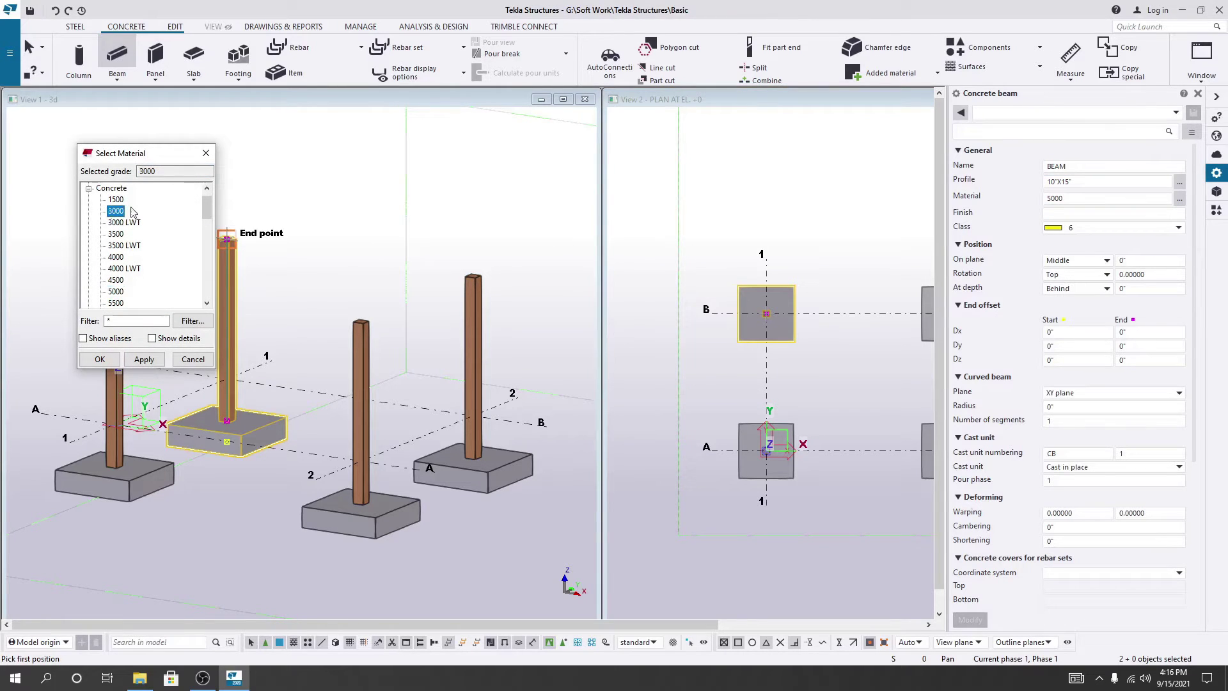
pyautogui.click(142, 362)
pyautogui.click(99, 360)
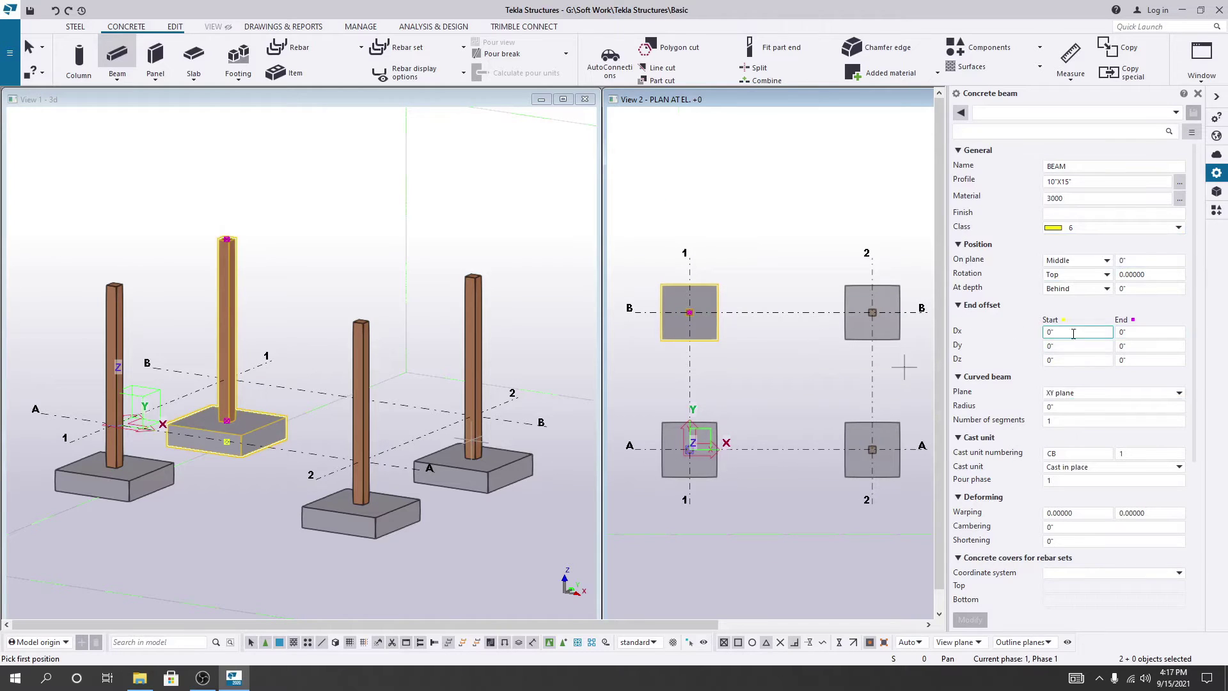
# Step: Widen the plan view and narrow the 3D view window
pyautogui.moveTo(776, 359); pyautogui.dragTo(772, 364, button='middle')
pyautogui.scroll(1, 757, 343)
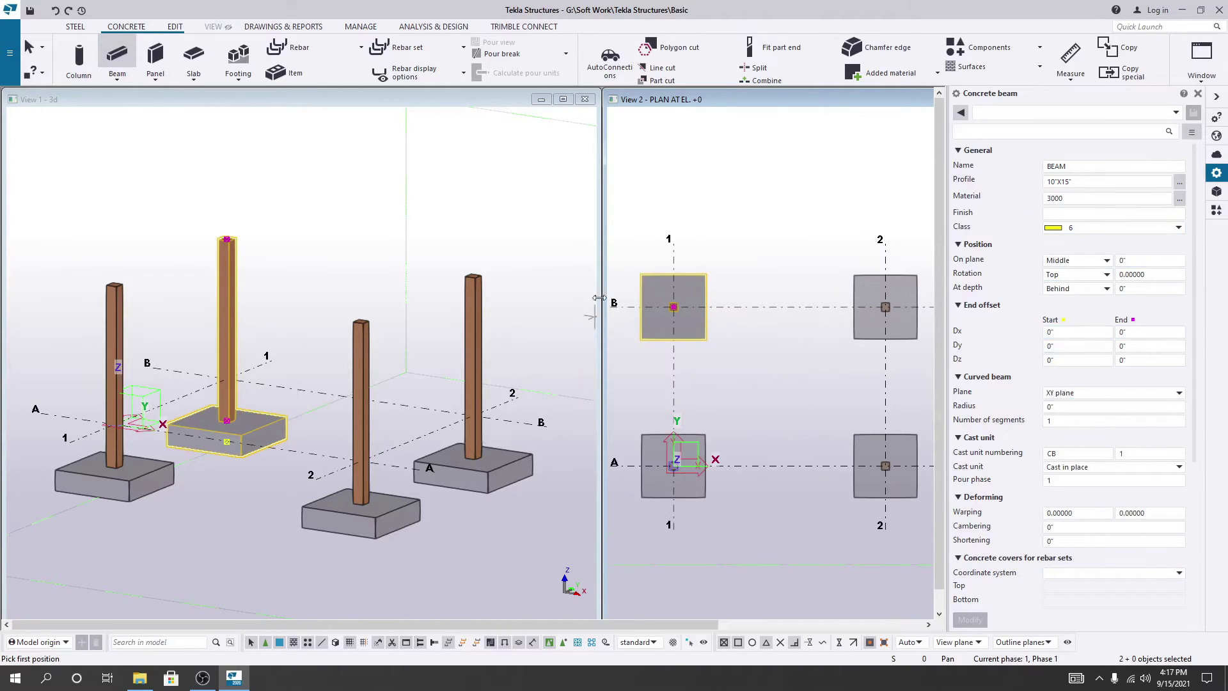
pyautogui.moveTo(603, 238); pyautogui.dragTo(438, 231)
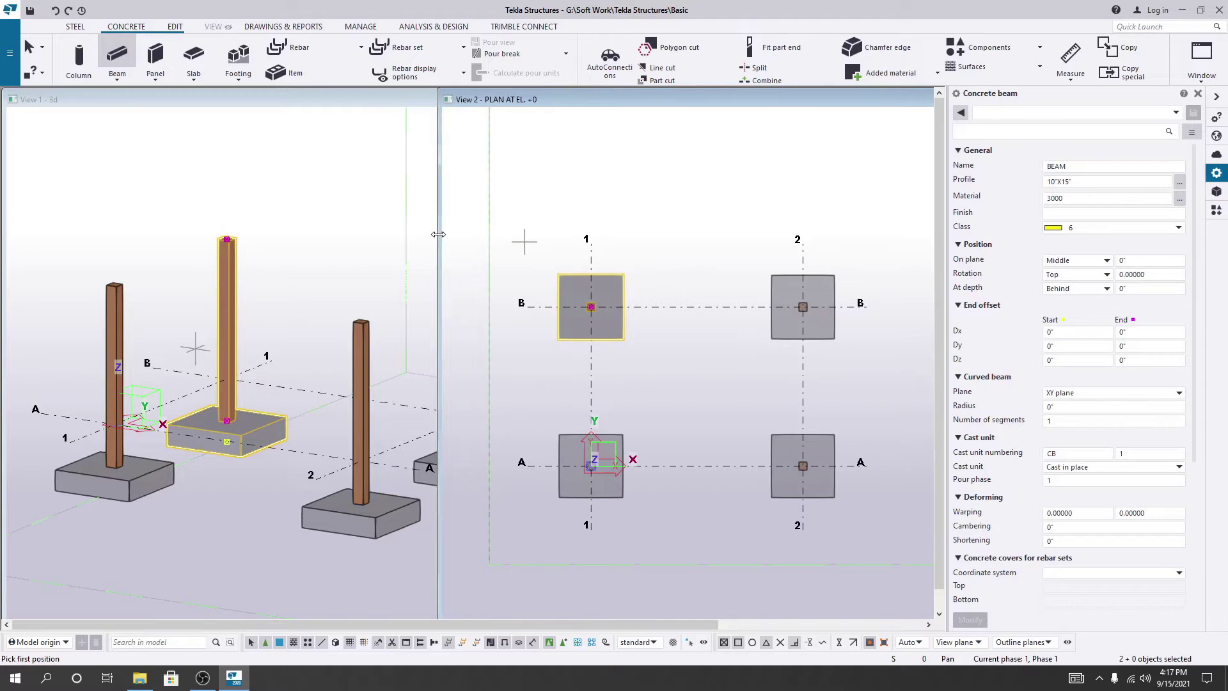
pyautogui.click(400, 198)
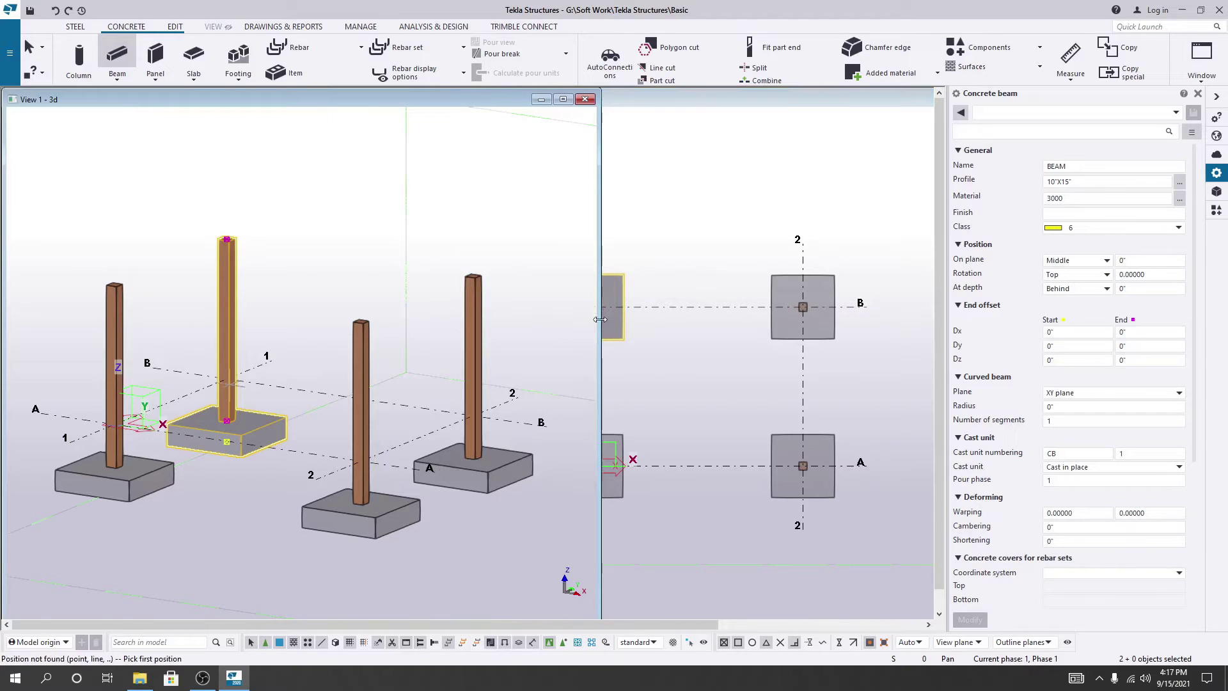
pyautogui.moveTo(599, 319); pyautogui.dragTo(435, 311)
# Step: Place a concrete beam on grid B from intersection B/1 to B/2
pyautogui.click(678, 416)
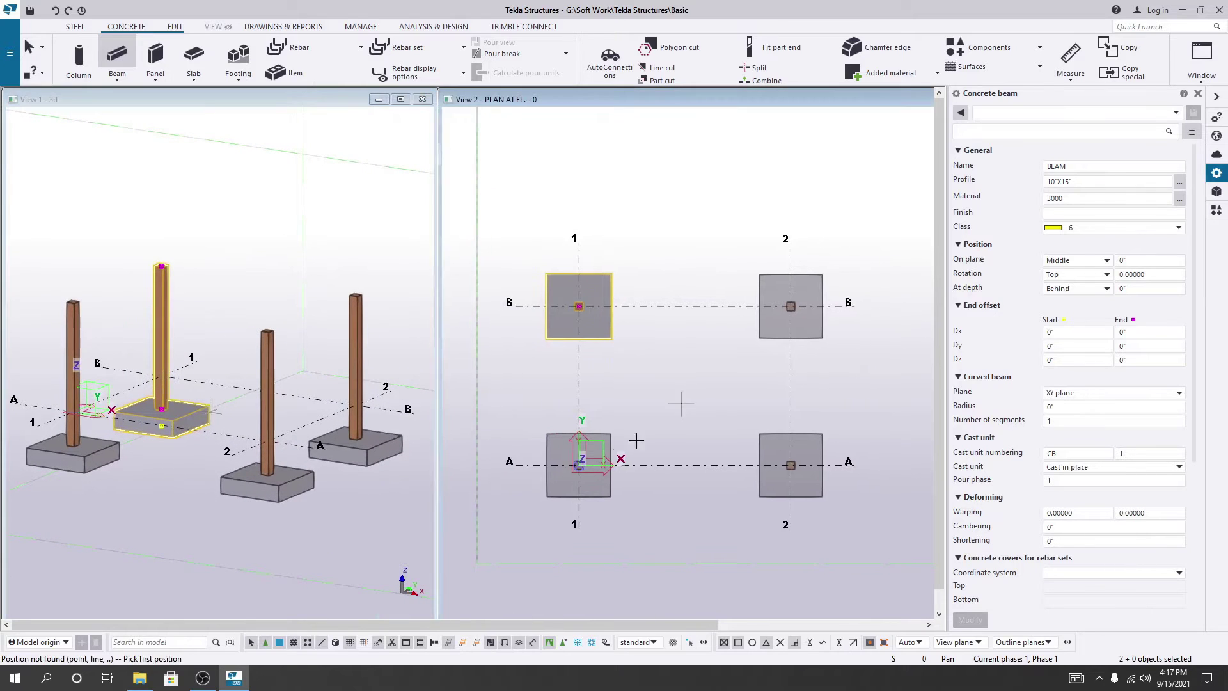
pyautogui.scroll(1, 582, 314)
pyautogui.click(570, 281)
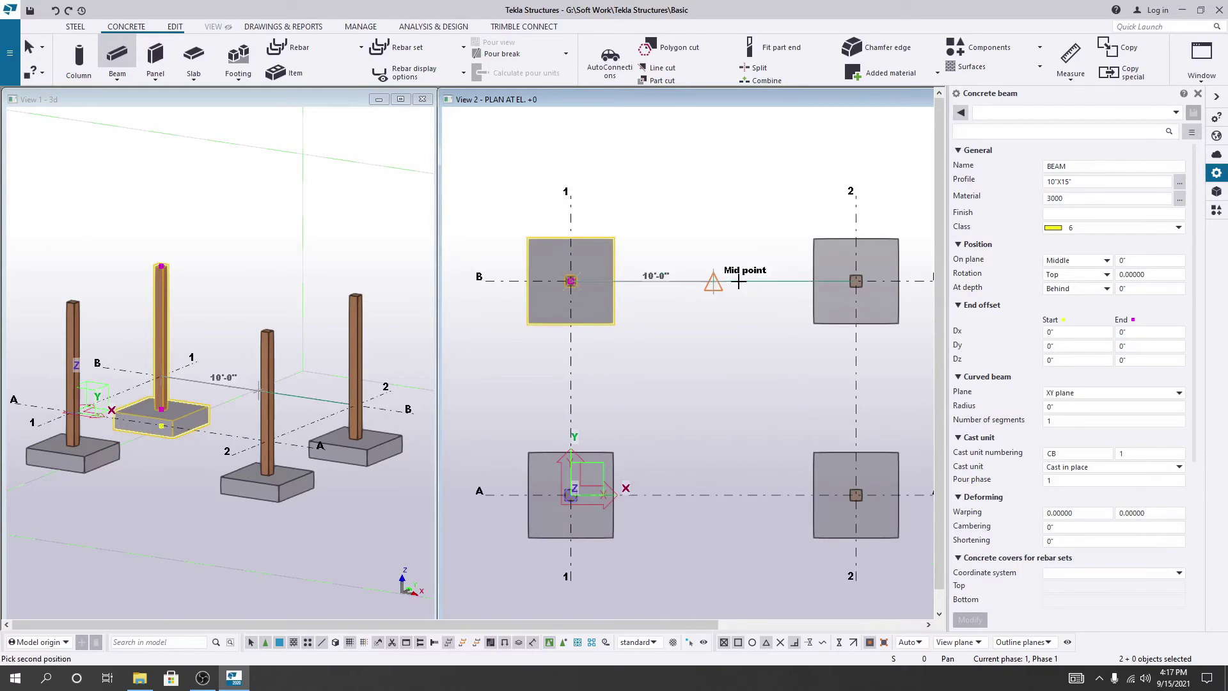
pyautogui.click(856, 281)
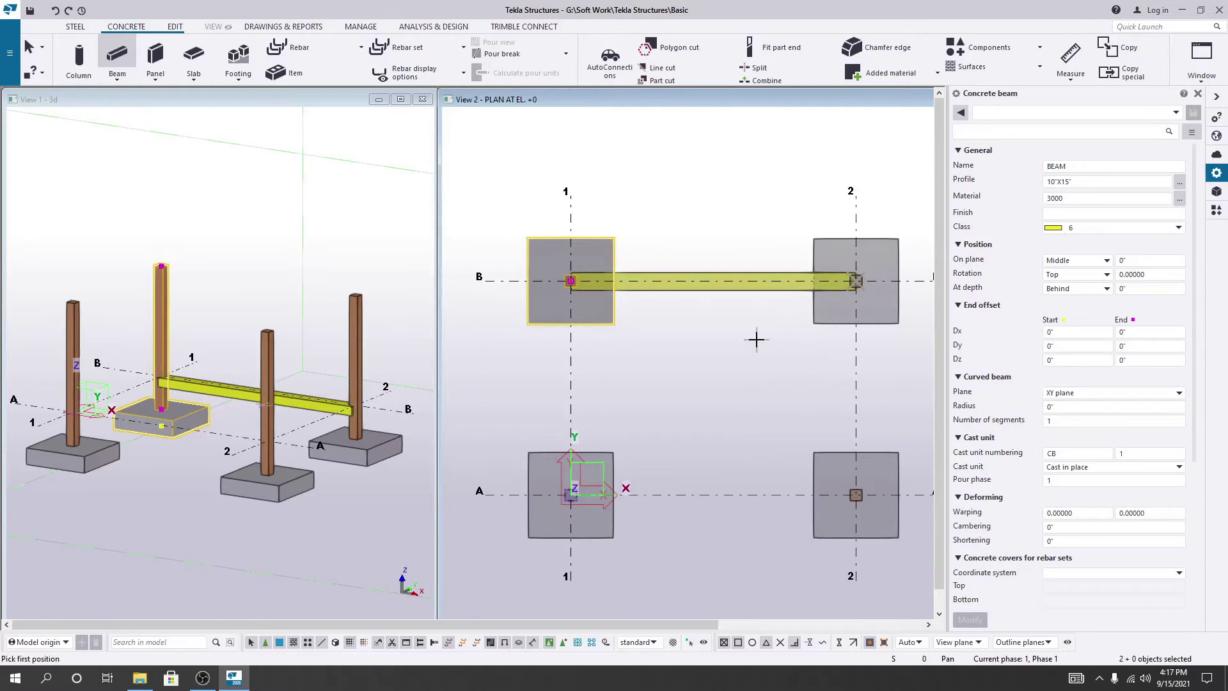
# Step: Undo the B/1–B/2 beam and restart the concrete Beam command
pyautogui.hotkey('ctrl', 'z')
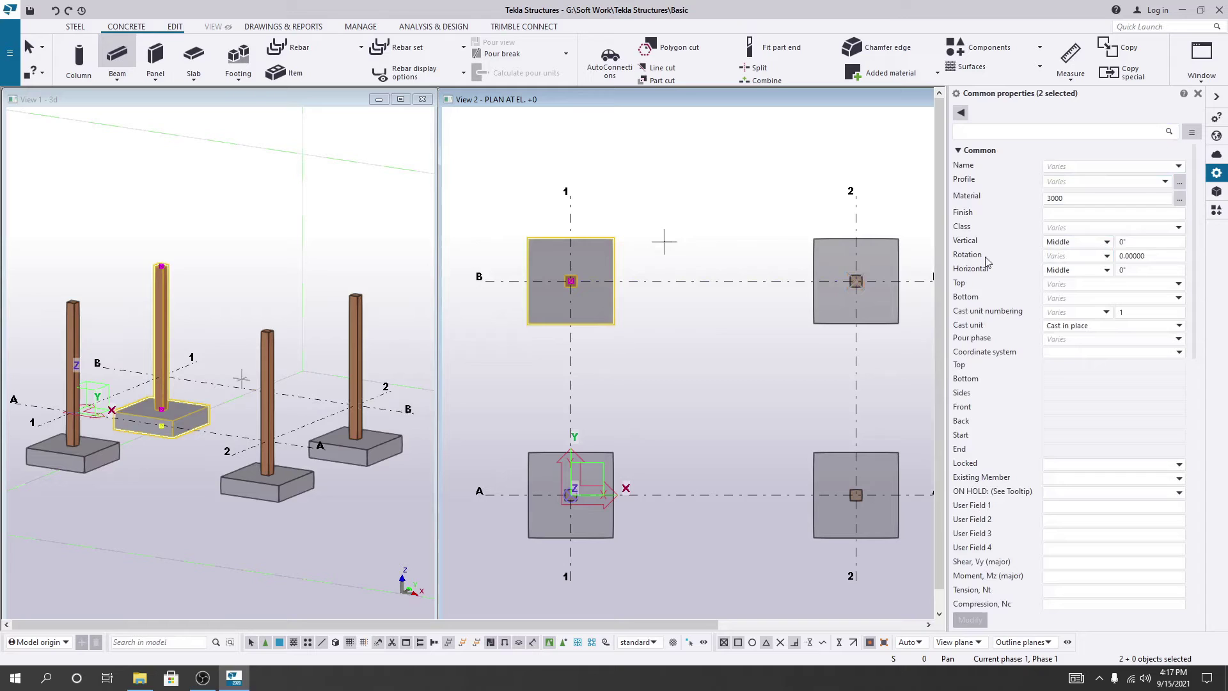
pyautogui.click(1200, 94)
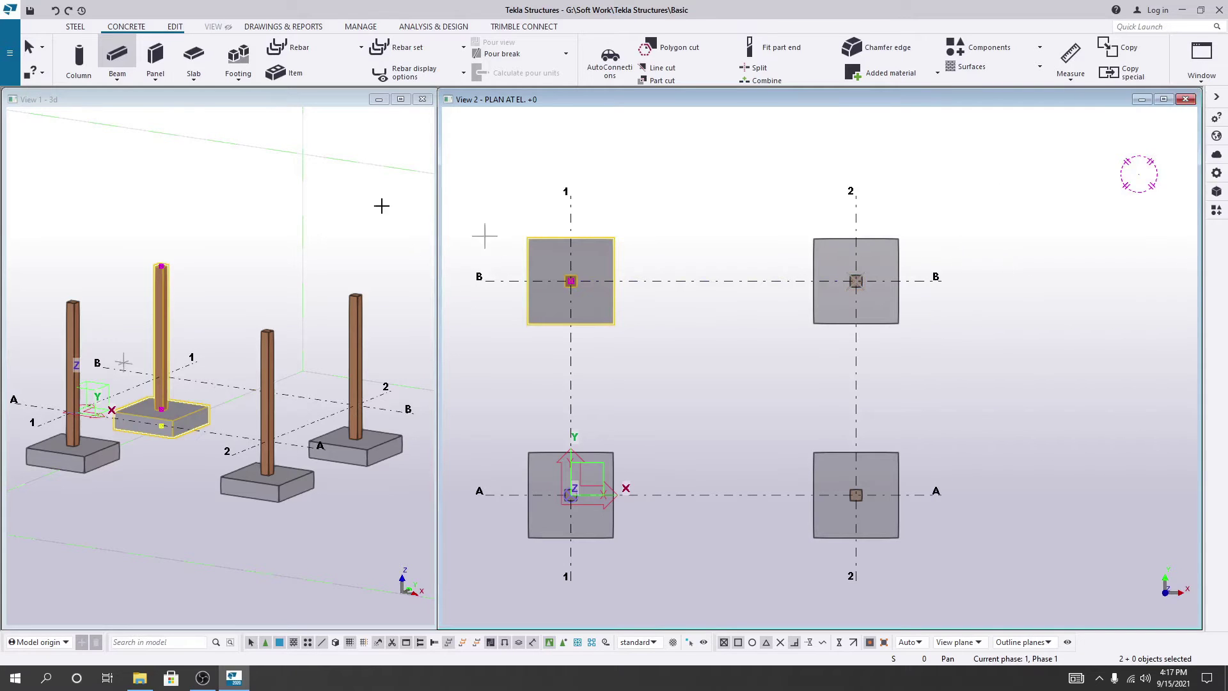
pyautogui.click(117, 58)
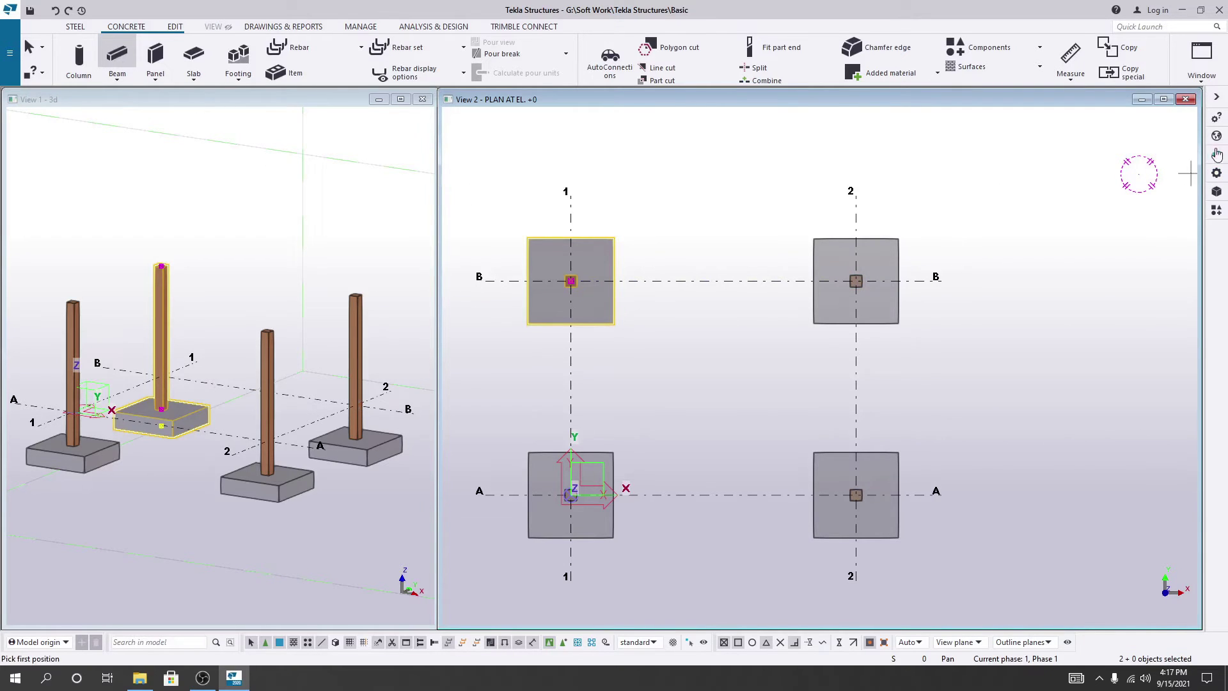
# Step: Change the beam profile to 15"X10" and verify it in the profile catalogue
pyautogui.click(1216, 173)
pyautogui.click(1067, 182)
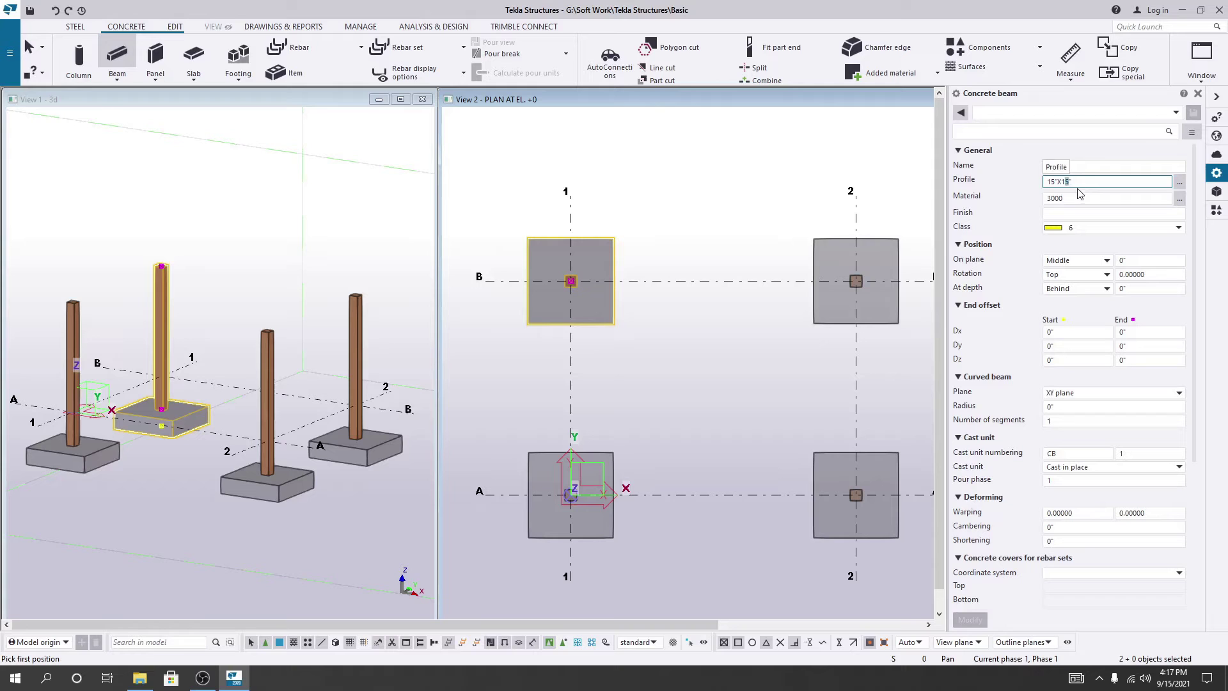
pyautogui.click(1180, 182)
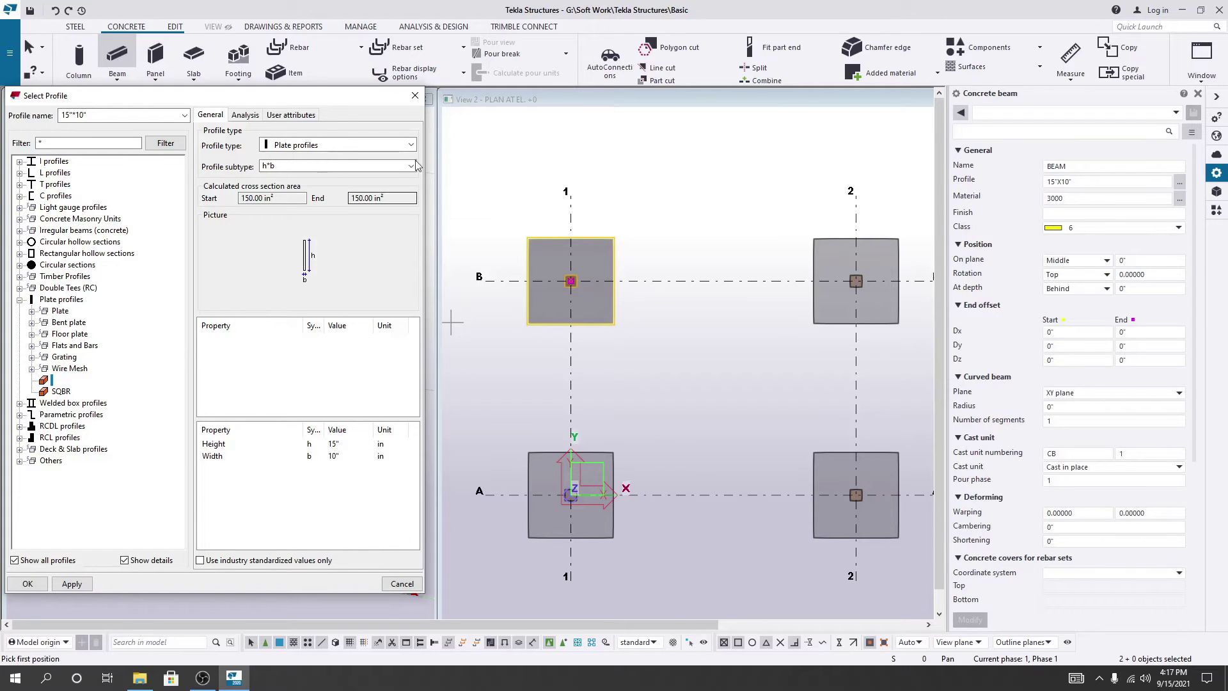
pyautogui.click(415, 95)
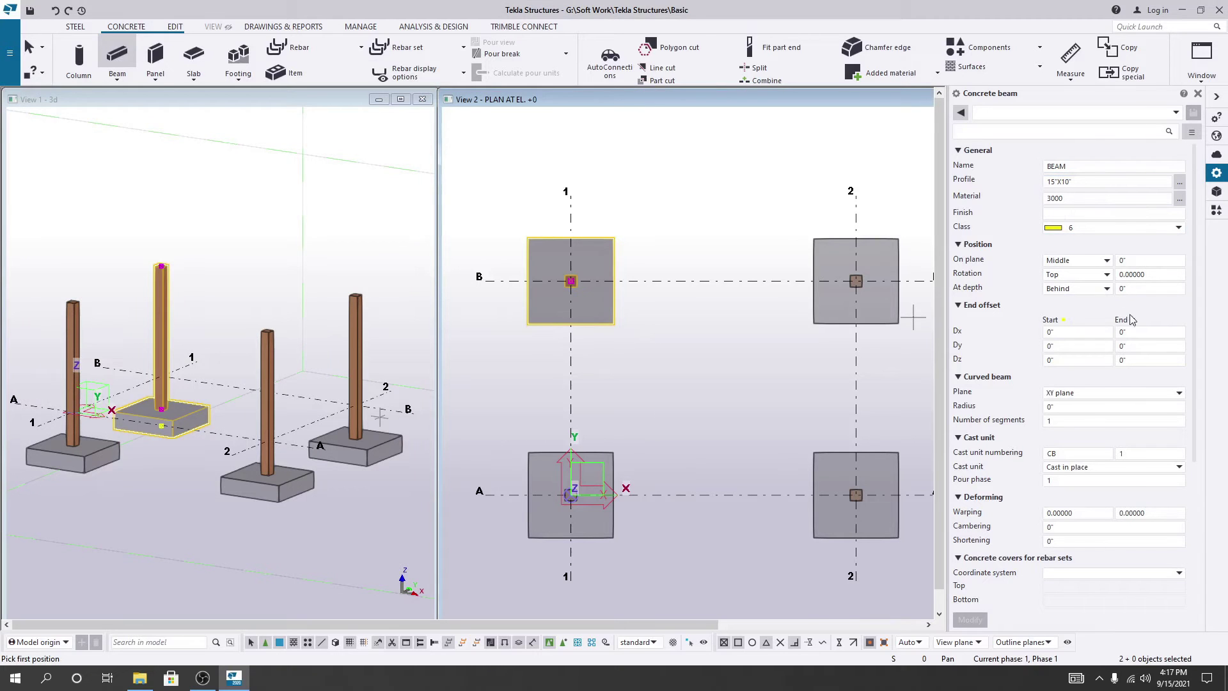
# Step: Place four 15"X10" beams: B/1–B/2, B/2–A/2, A/2–A/1 and A/1–B/1
pyautogui.click(570, 280)
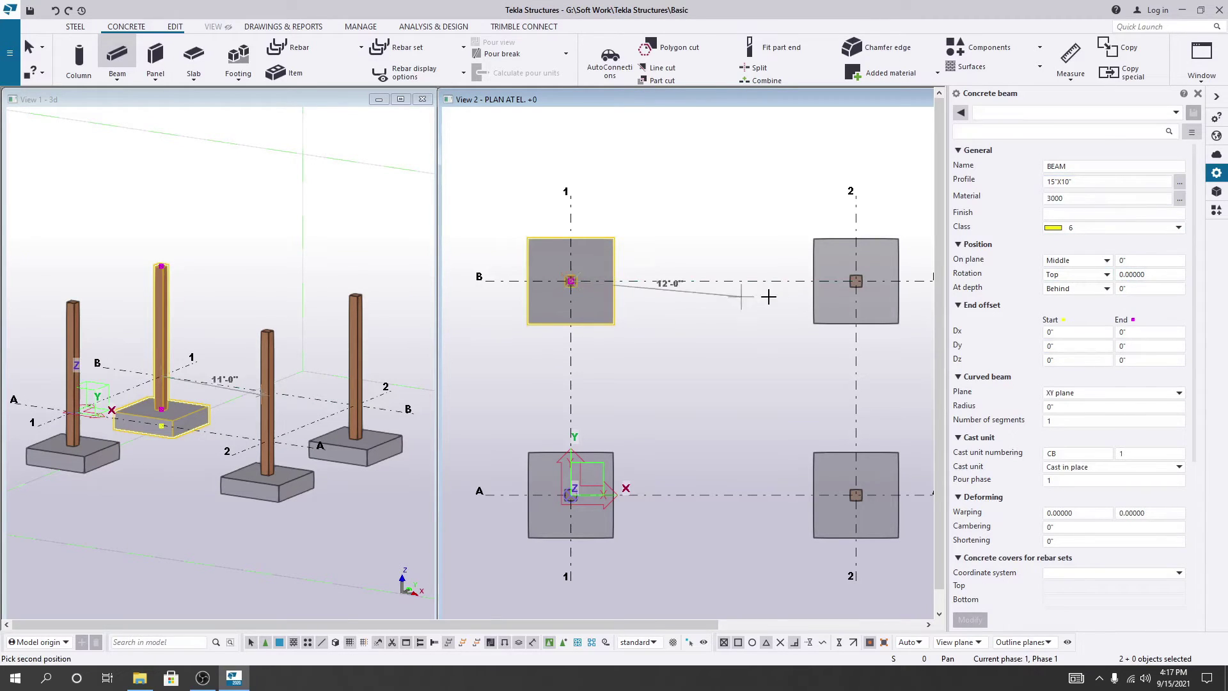
pyautogui.click(856, 281)
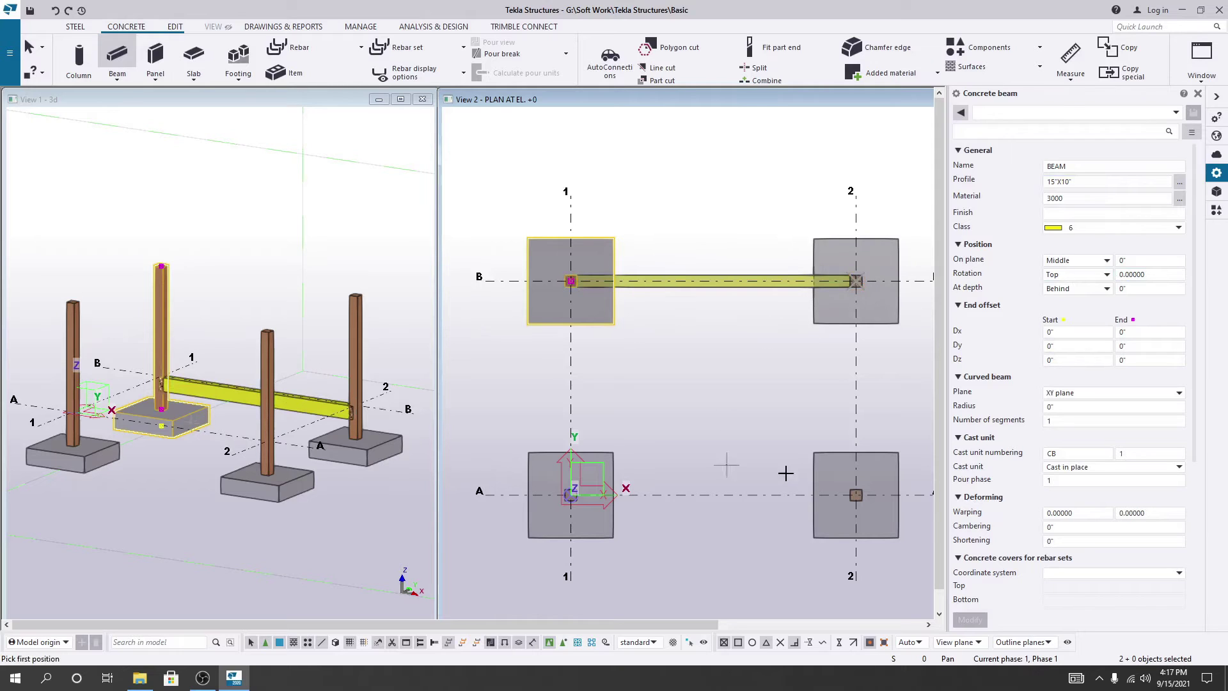
pyautogui.click(855, 282)
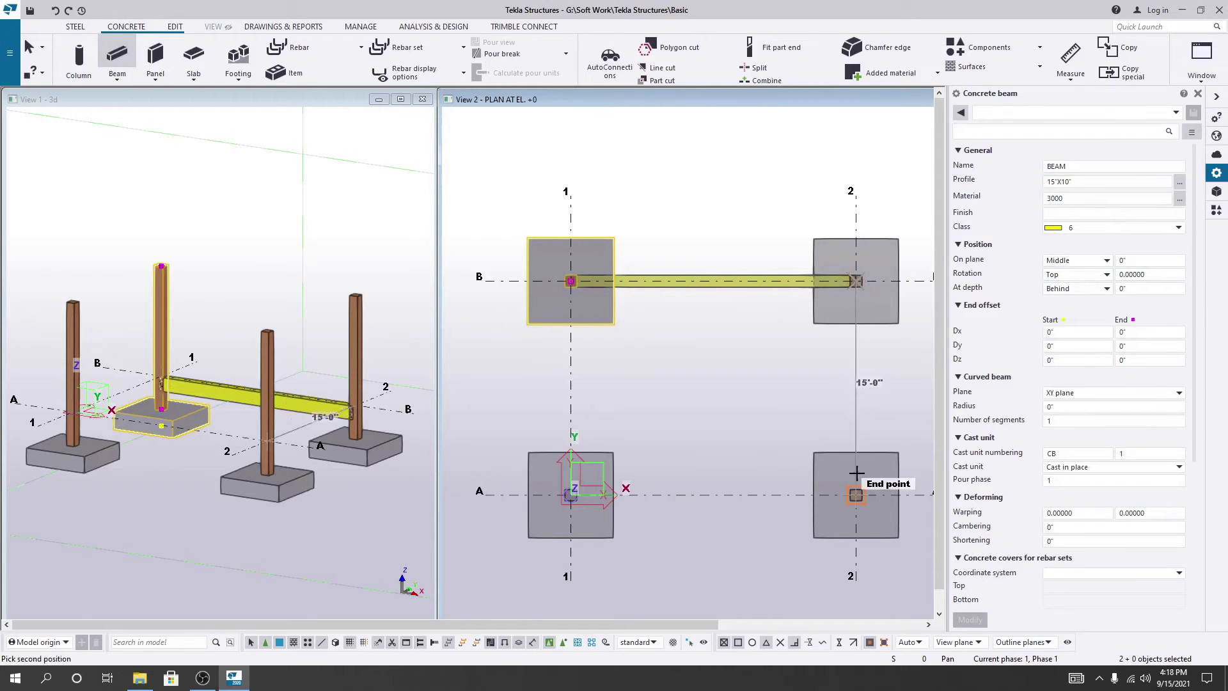
pyautogui.click(856, 494)
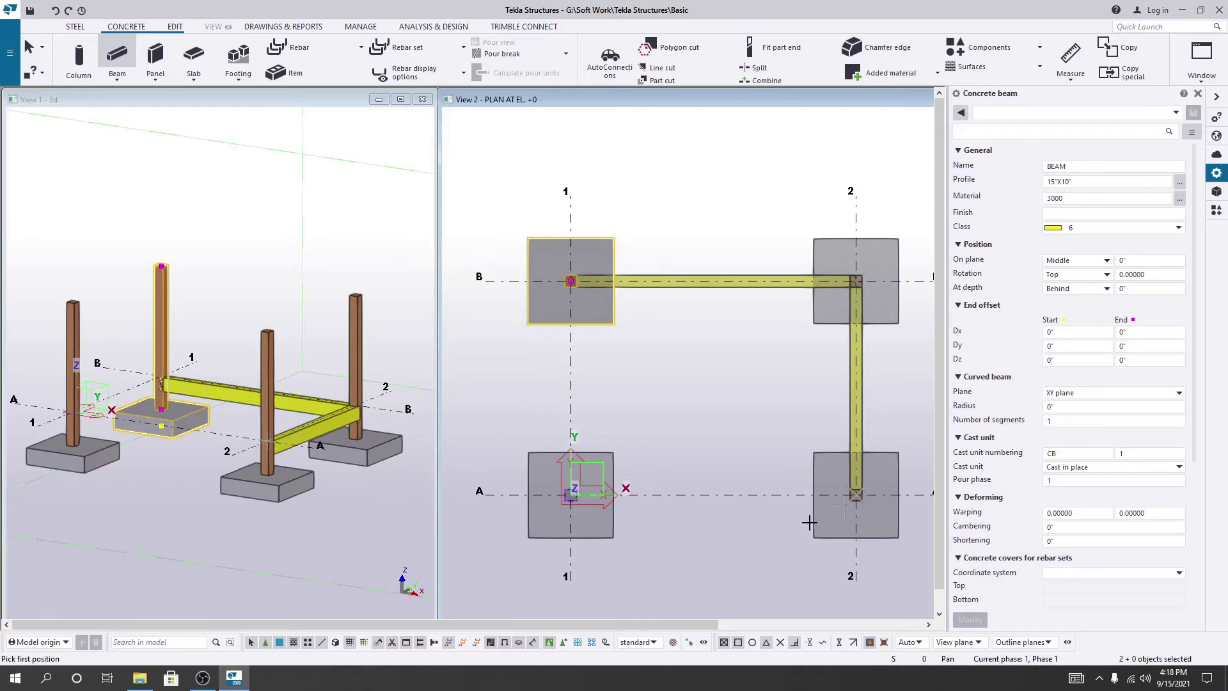
pyautogui.click(851, 496)
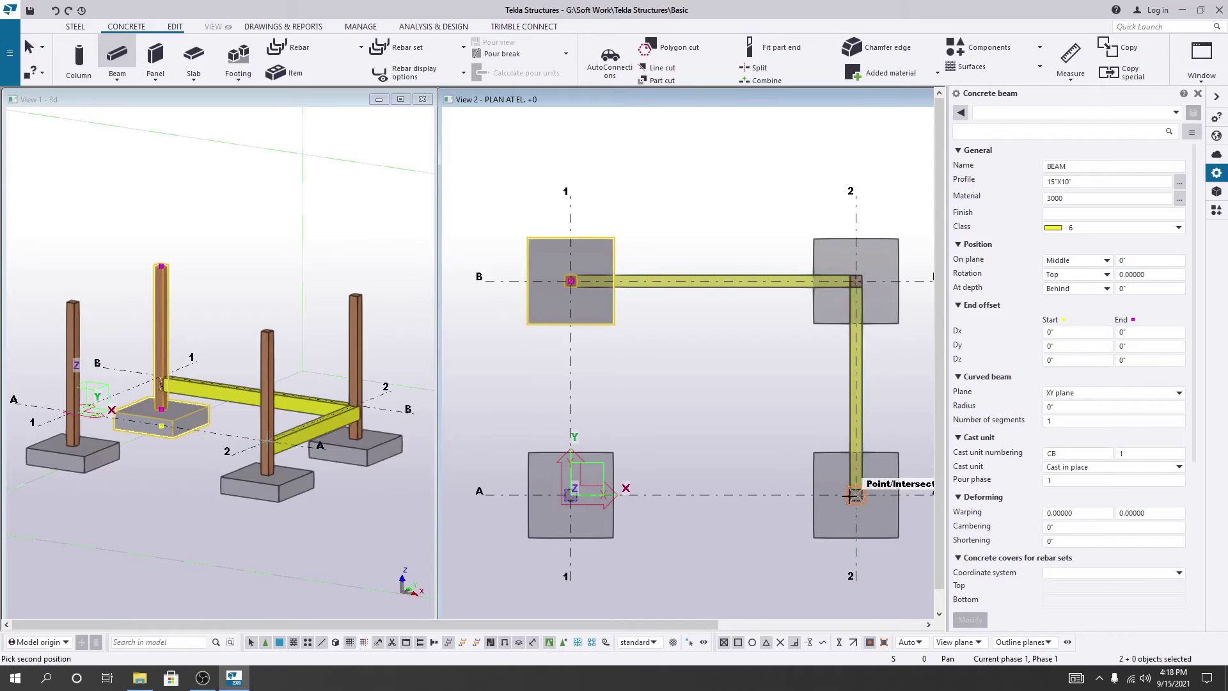
pyautogui.click(571, 496)
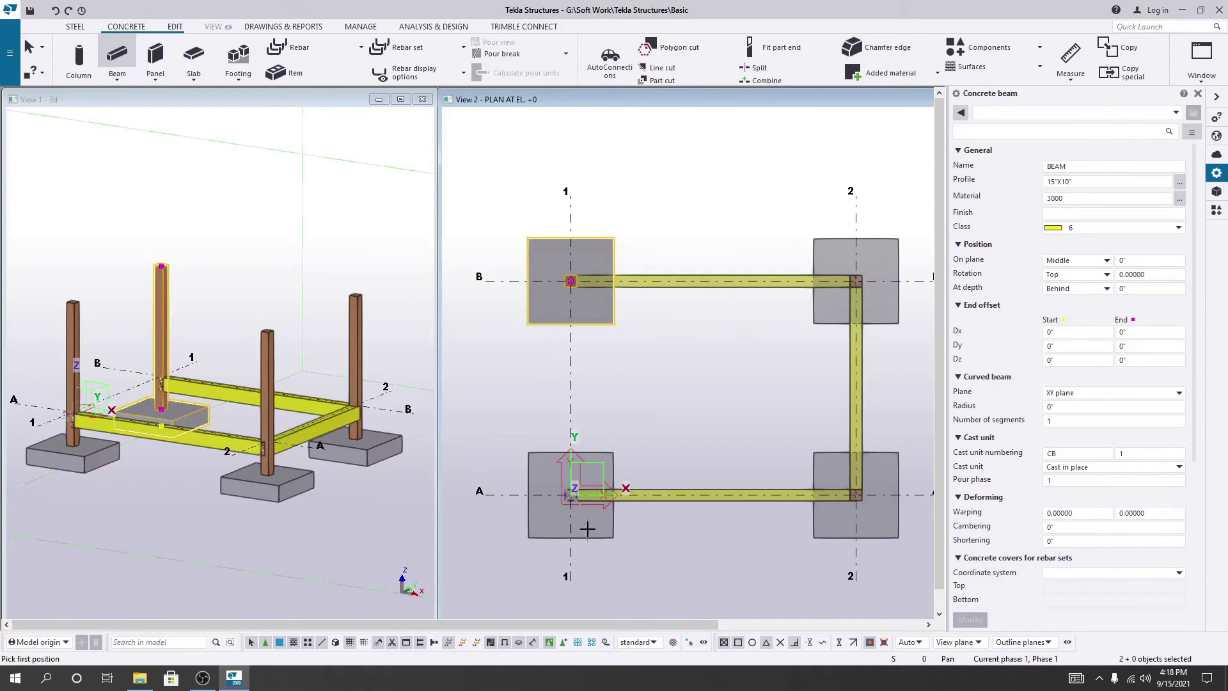
pyautogui.click(571, 497)
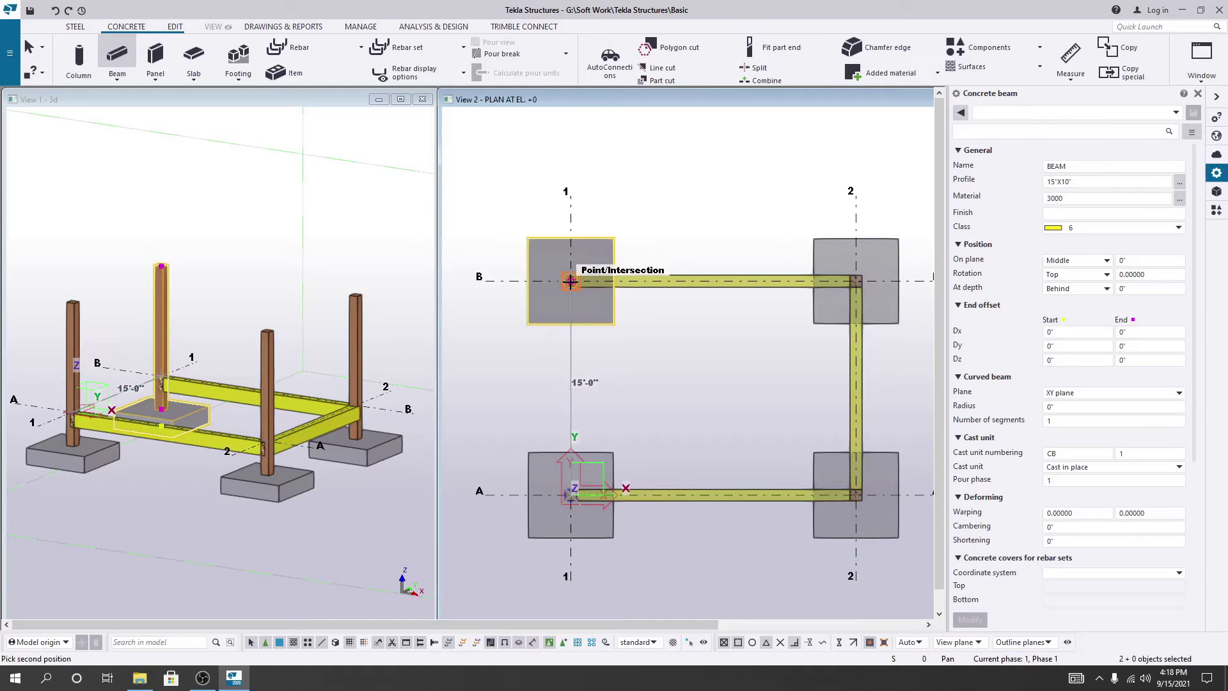
pyautogui.click(571, 281)
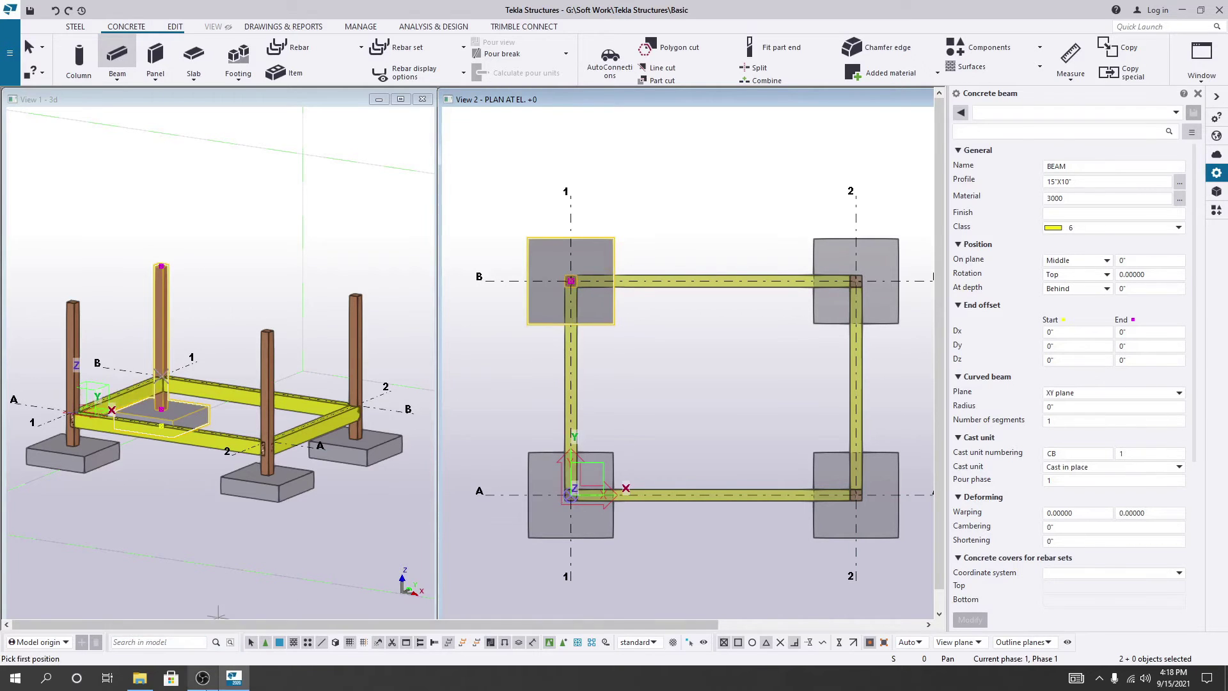
pyautogui.click(203, 679)
pyautogui.click(203, 678)
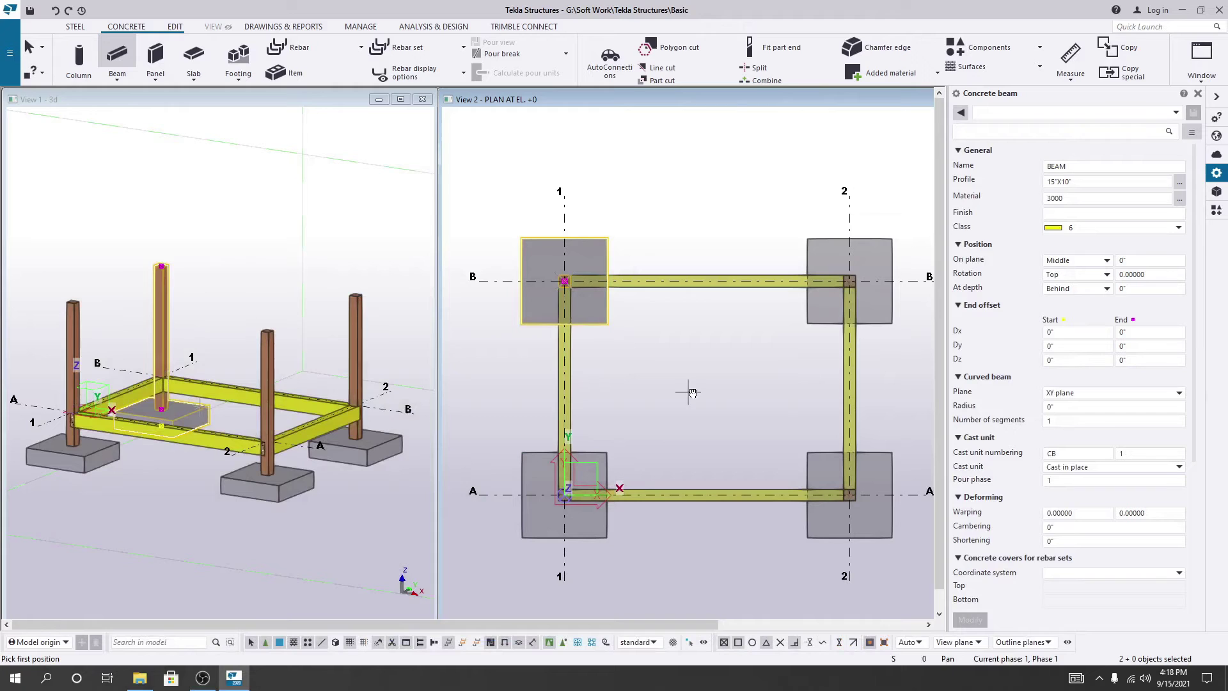
# Step: Inspect the four-beam frame in View 1 - 3d, then close that view
pyautogui.scroll(2, 174, 442)
pyautogui.scroll(-5, 175, 441)
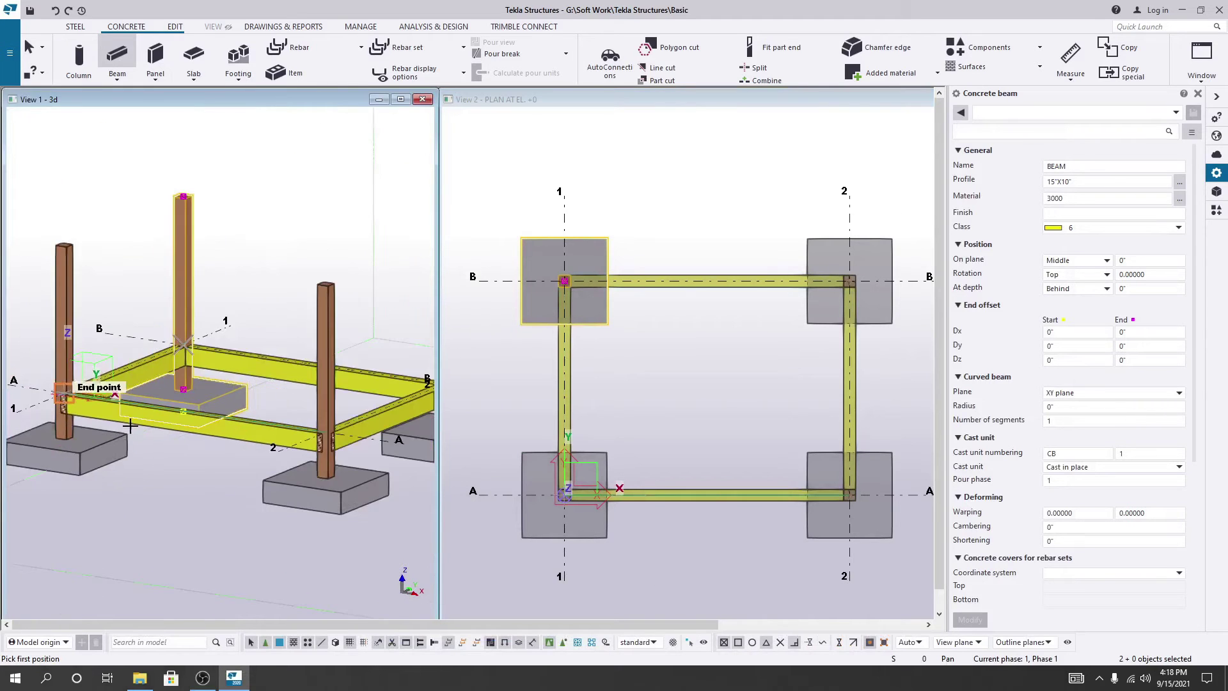
pyautogui.moveTo(166, 536); pyautogui.dragTo(245, 566, button='middle')
pyautogui.scroll(4, 233, 469)
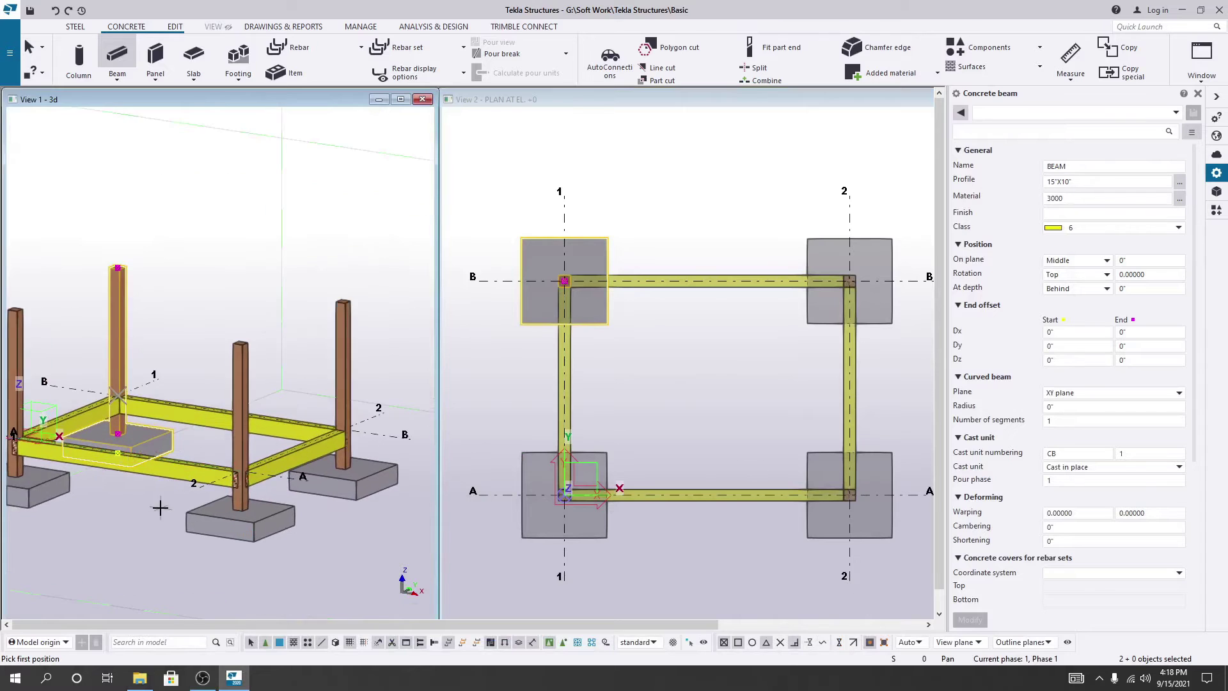
pyautogui.scroll(-3, 224, 486)
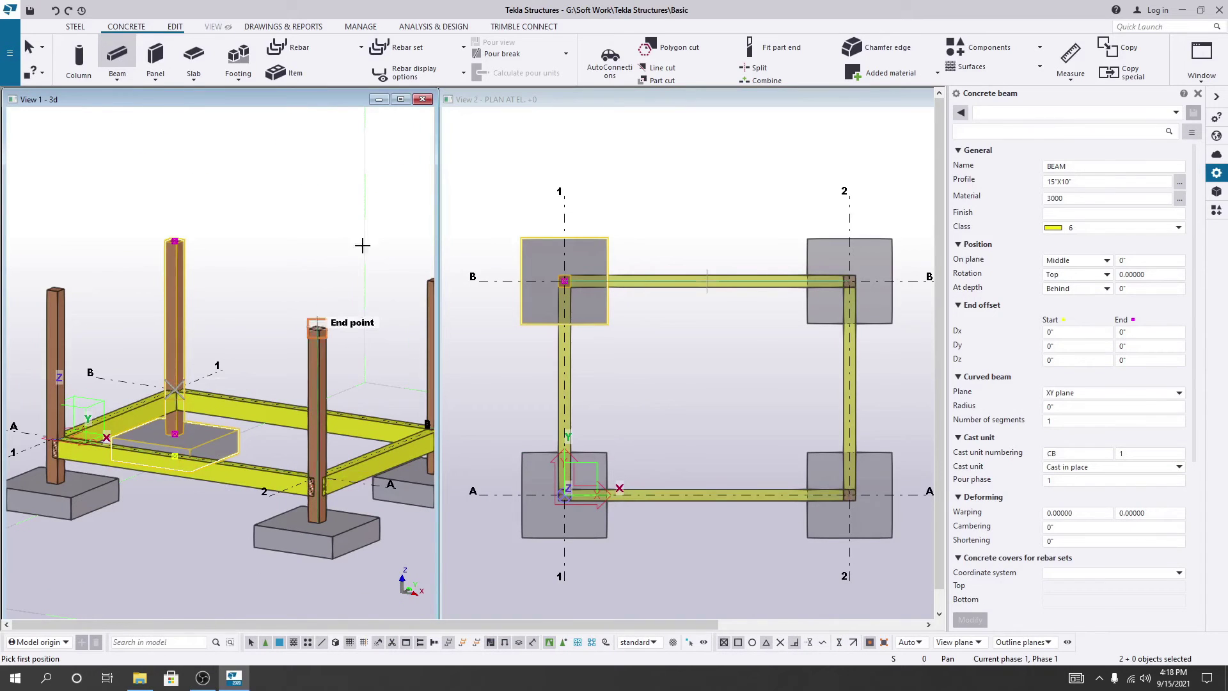
pyautogui.click(422, 100)
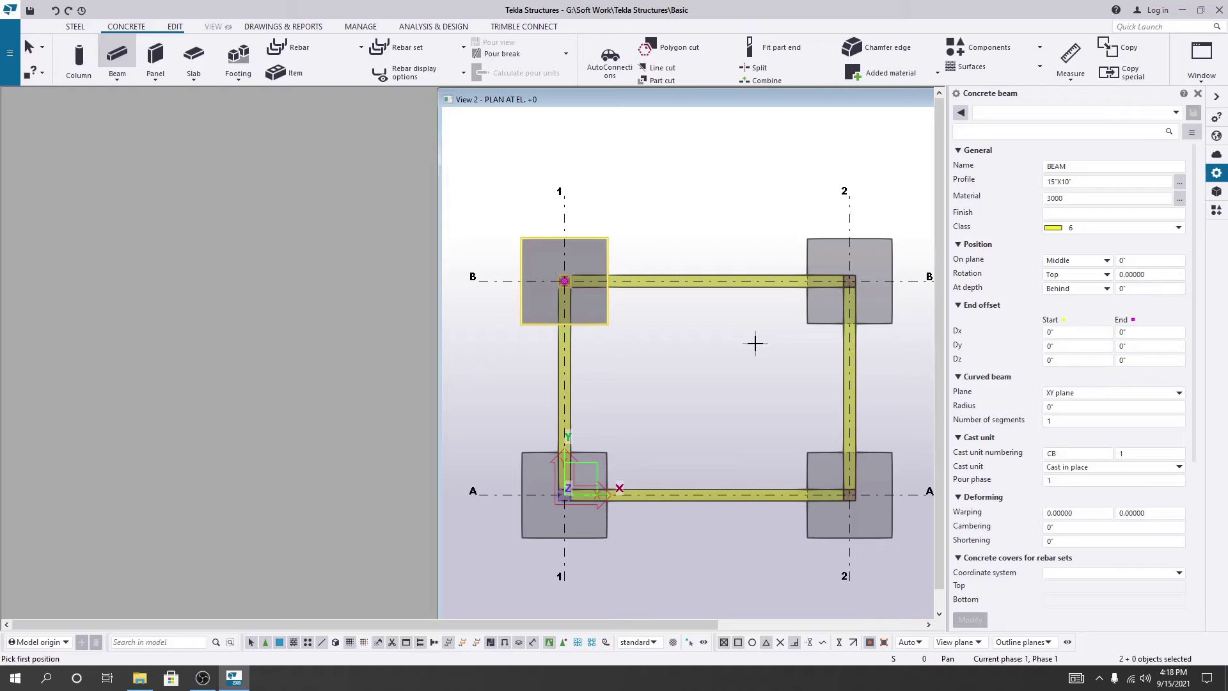
# Step: Close the beam properties and make ELEVATION ON GRID A a visible view
pyautogui.click(1198, 94)
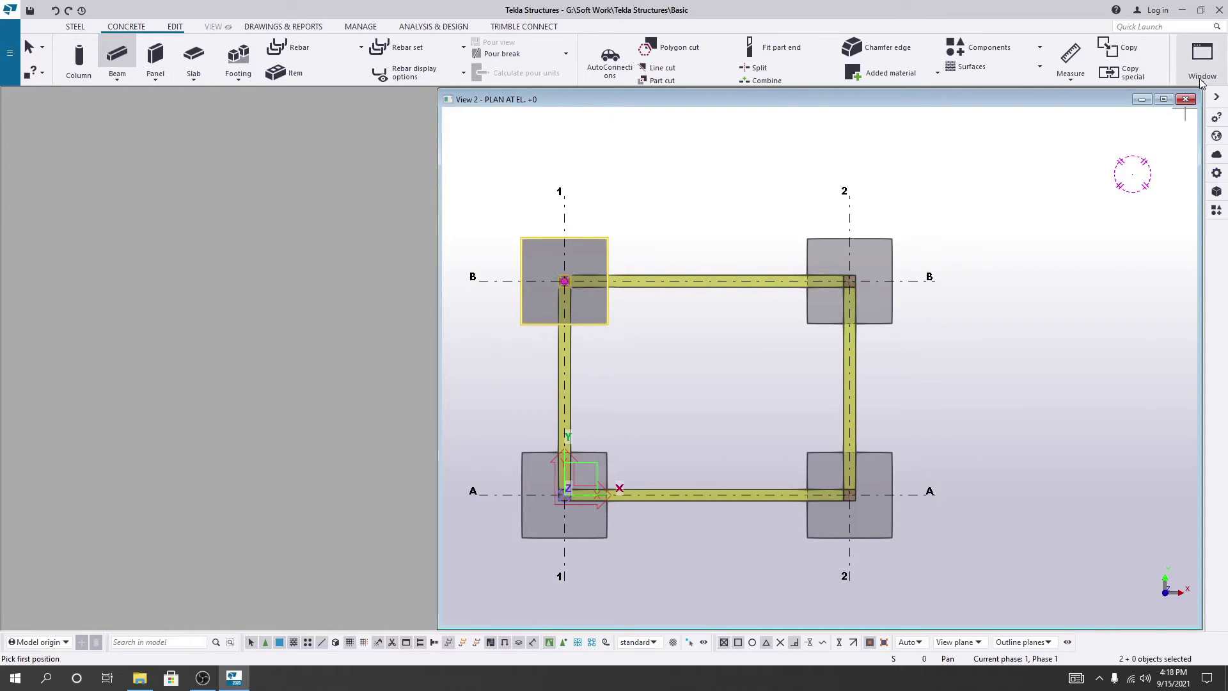
pyautogui.click(1201, 78)
pyautogui.click(1151, 149)
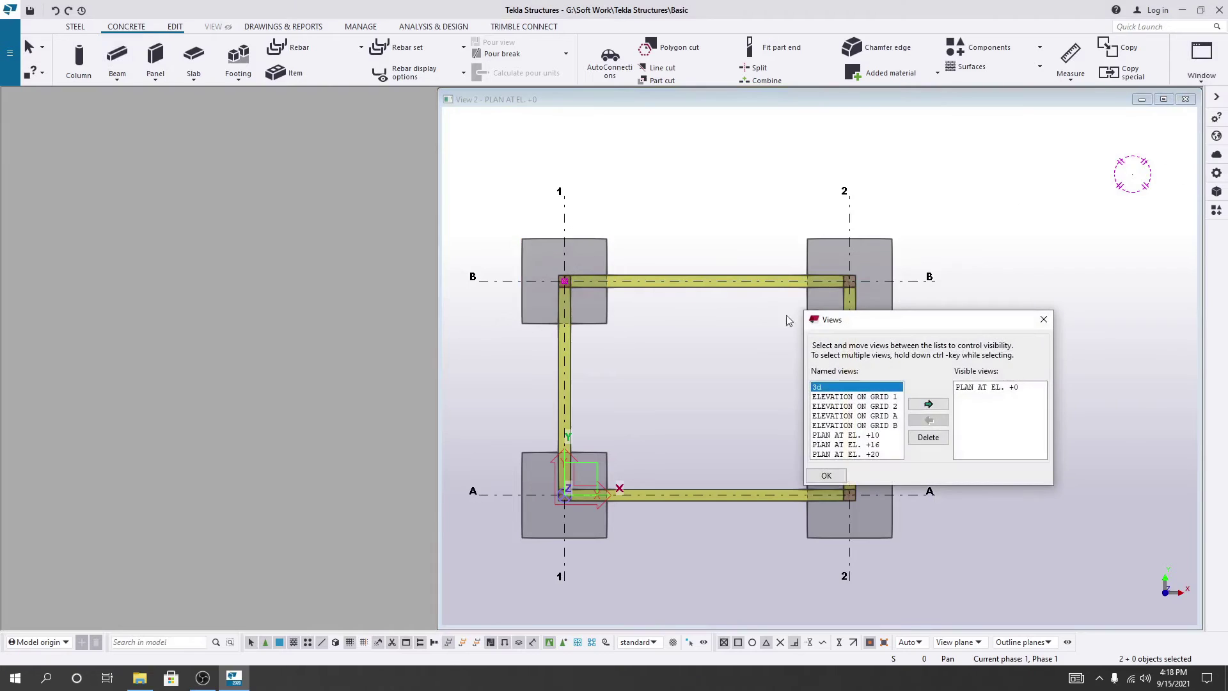
pyautogui.moveTo(902, 320); pyautogui.dragTo(249, 236)
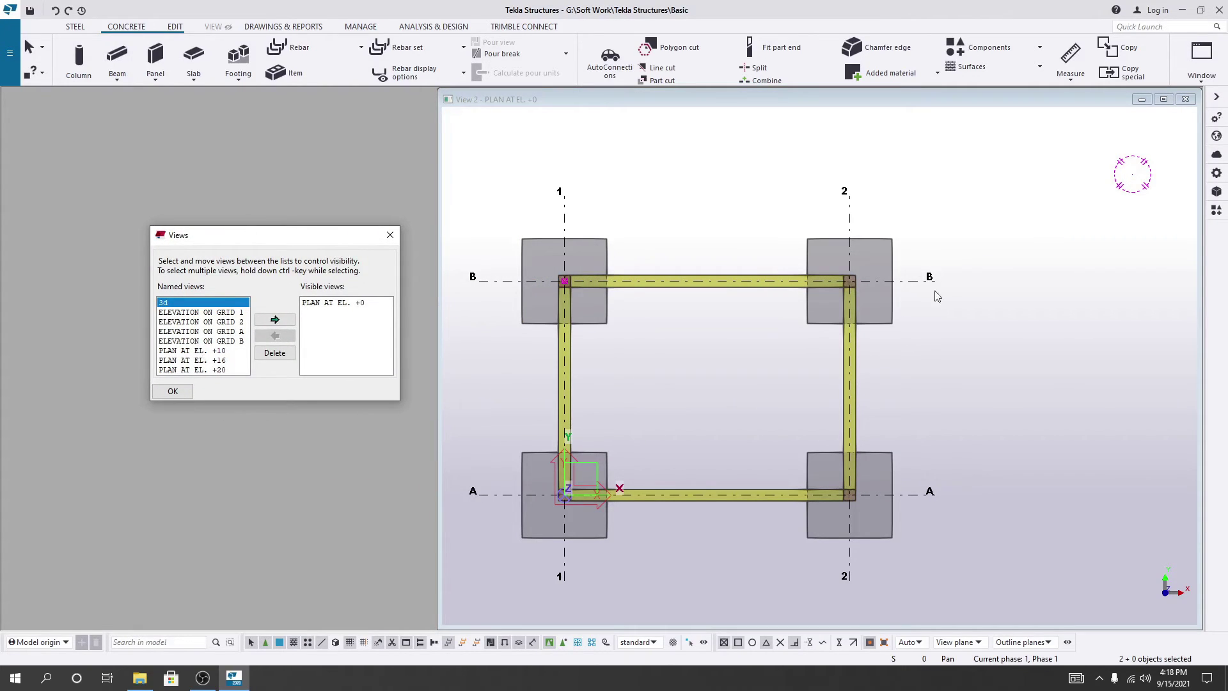
pyautogui.click(223, 331)
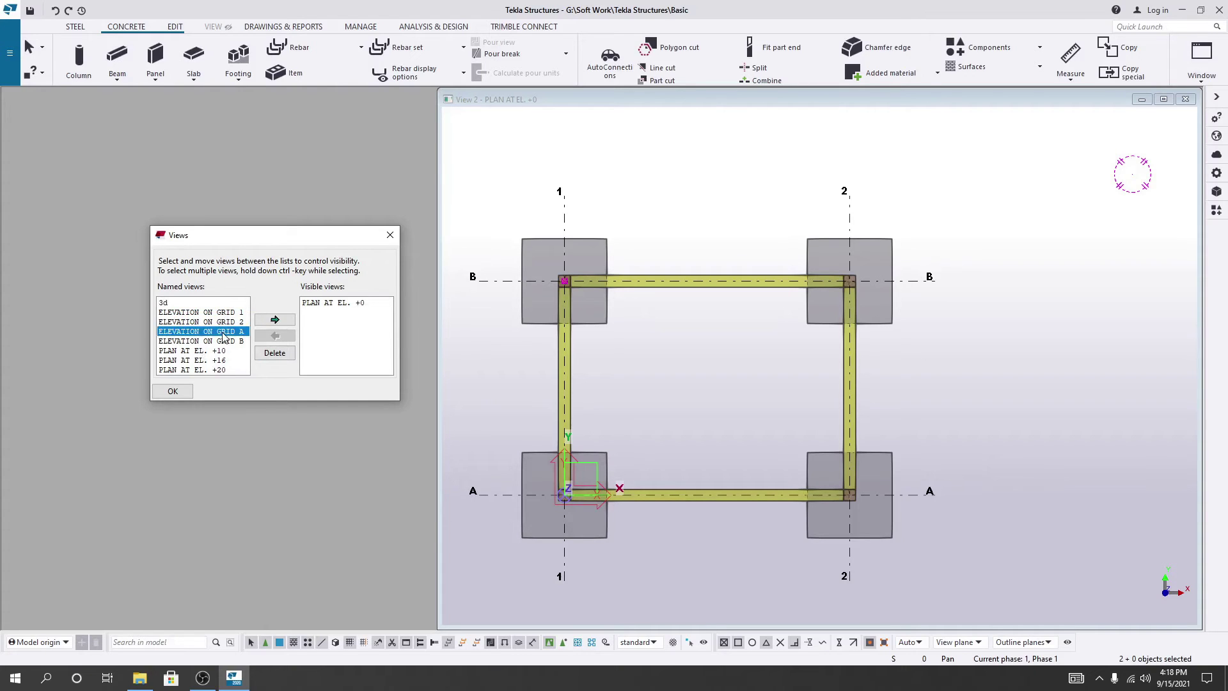
pyautogui.click(274, 320)
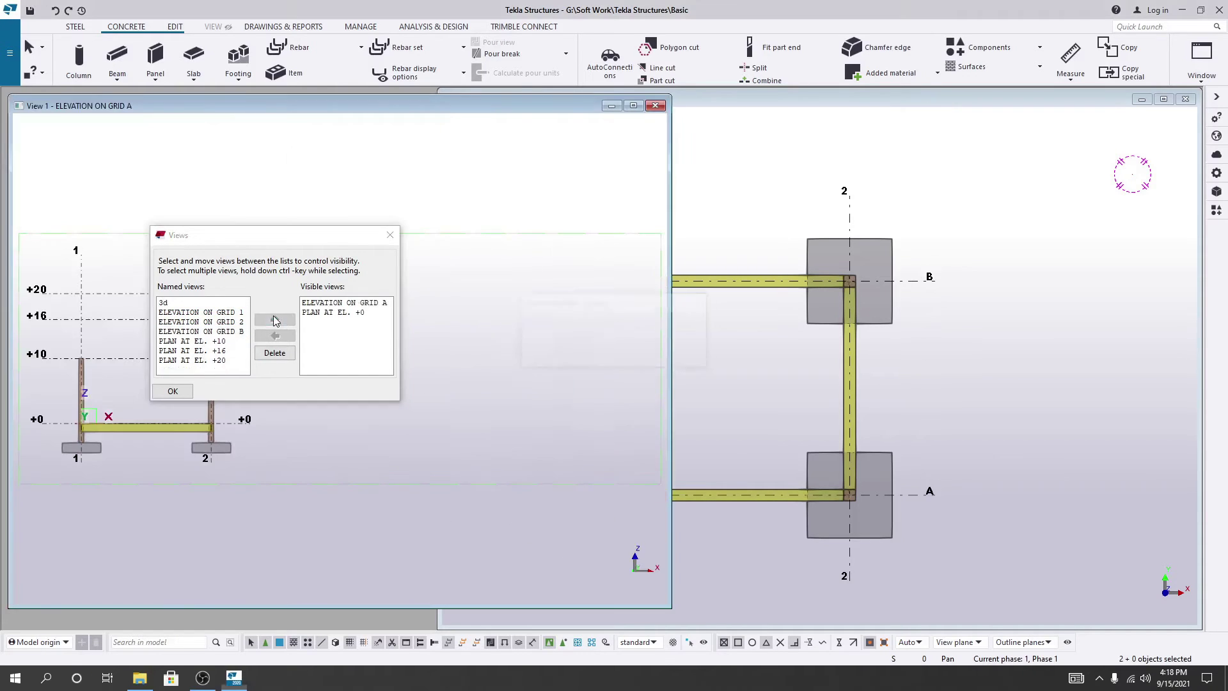
pyautogui.click(173, 392)
pyautogui.click(699, 215)
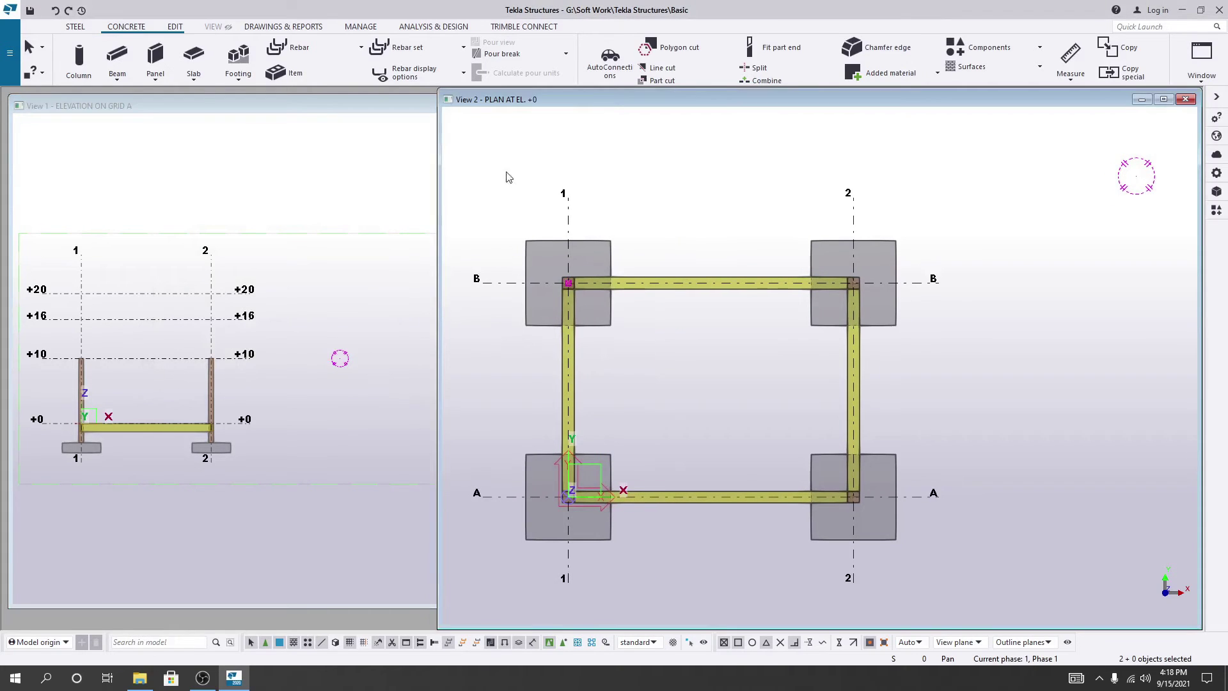
# Step: Tile the plan and grid A elevation vertically, framing the beam between grids 1 and 2
pyautogui.click(1202, 60)
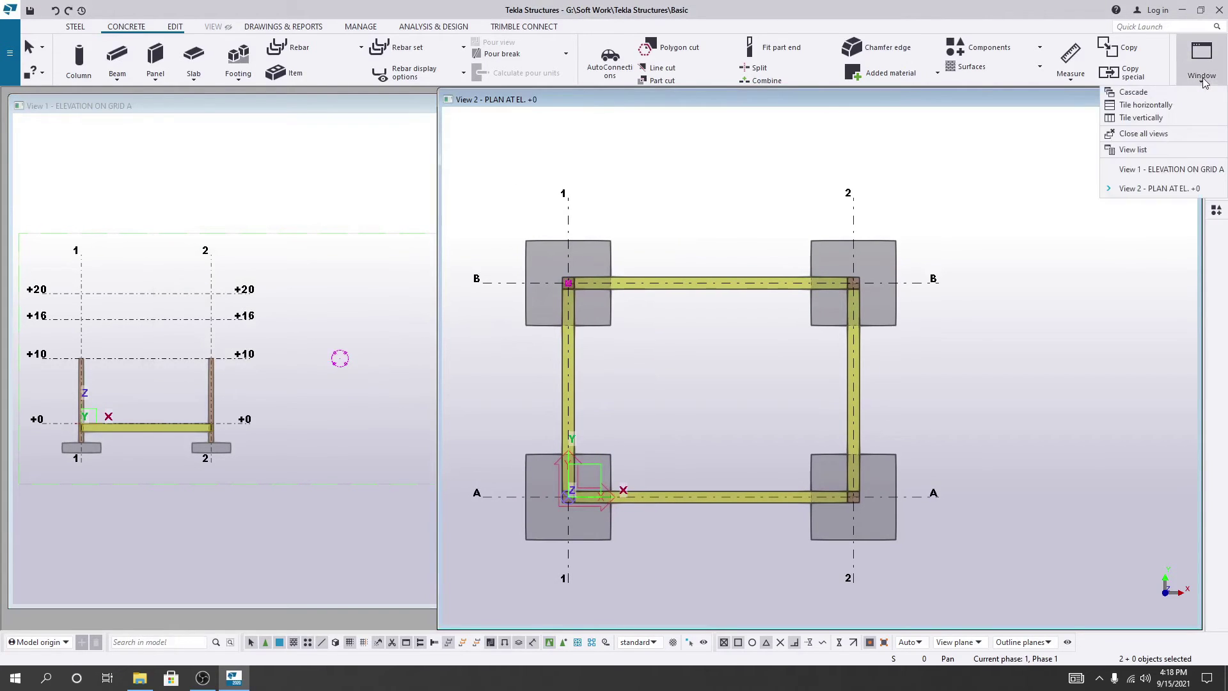
pyautogui.click(1140, 119)
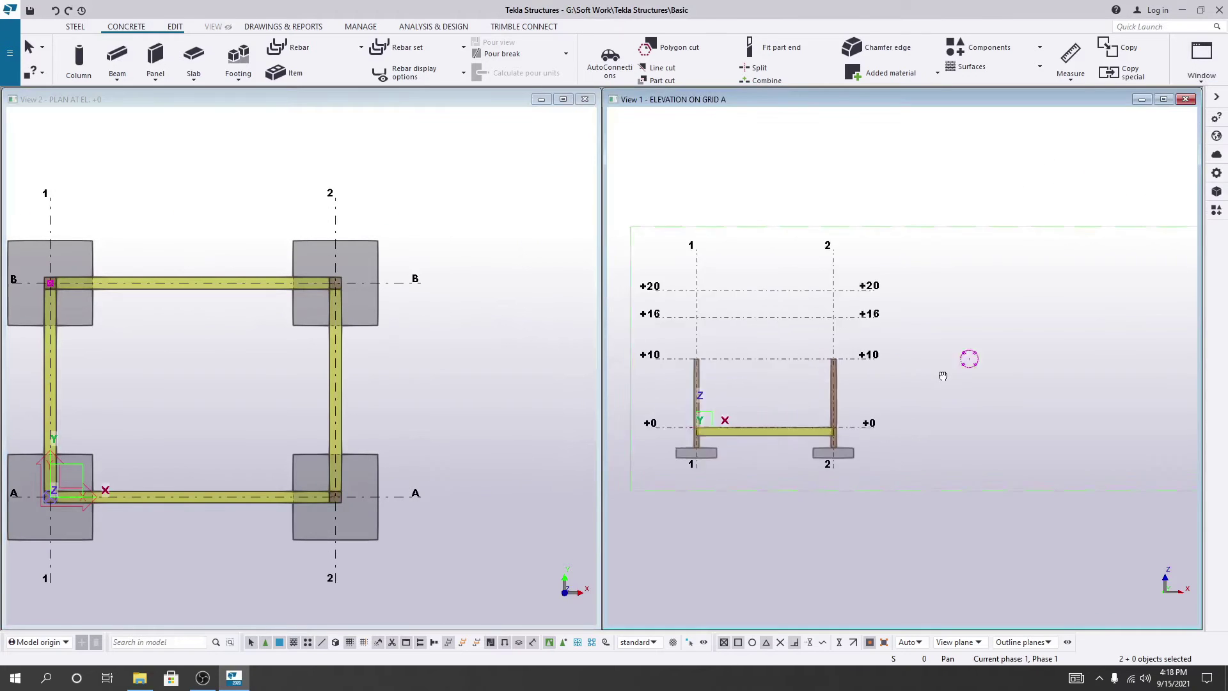
pyautogui.scroll(2, 187, 383)
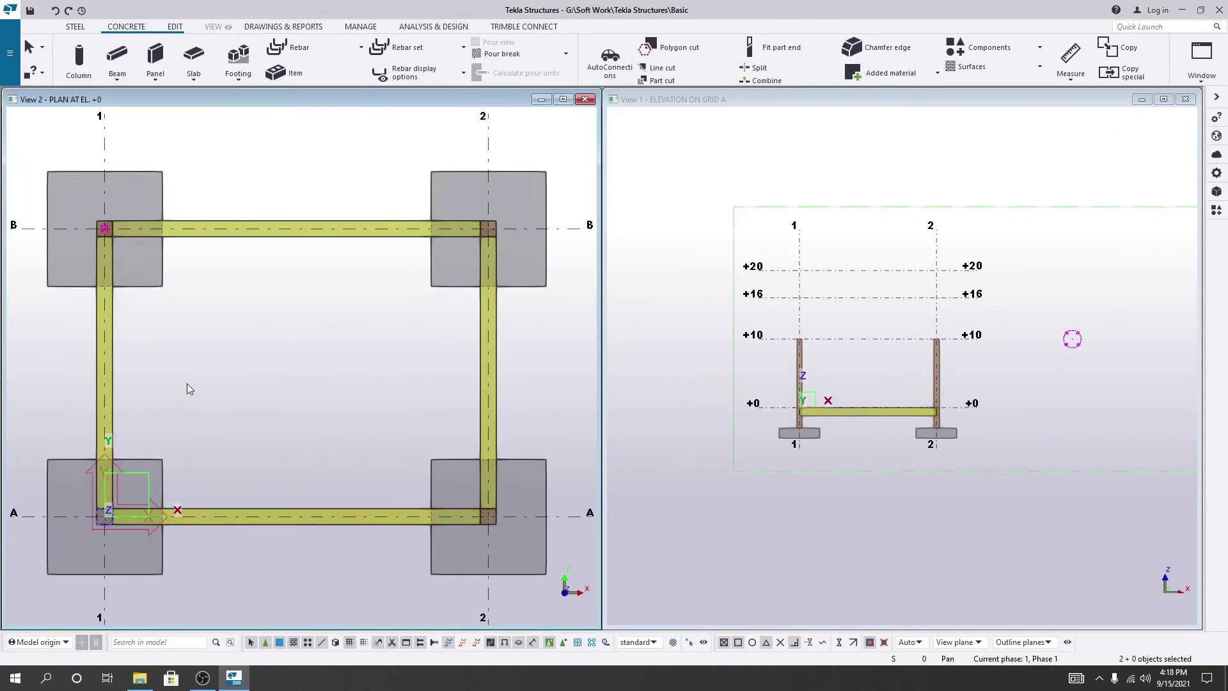
pyautogui.scroll(-1, 202, 392)
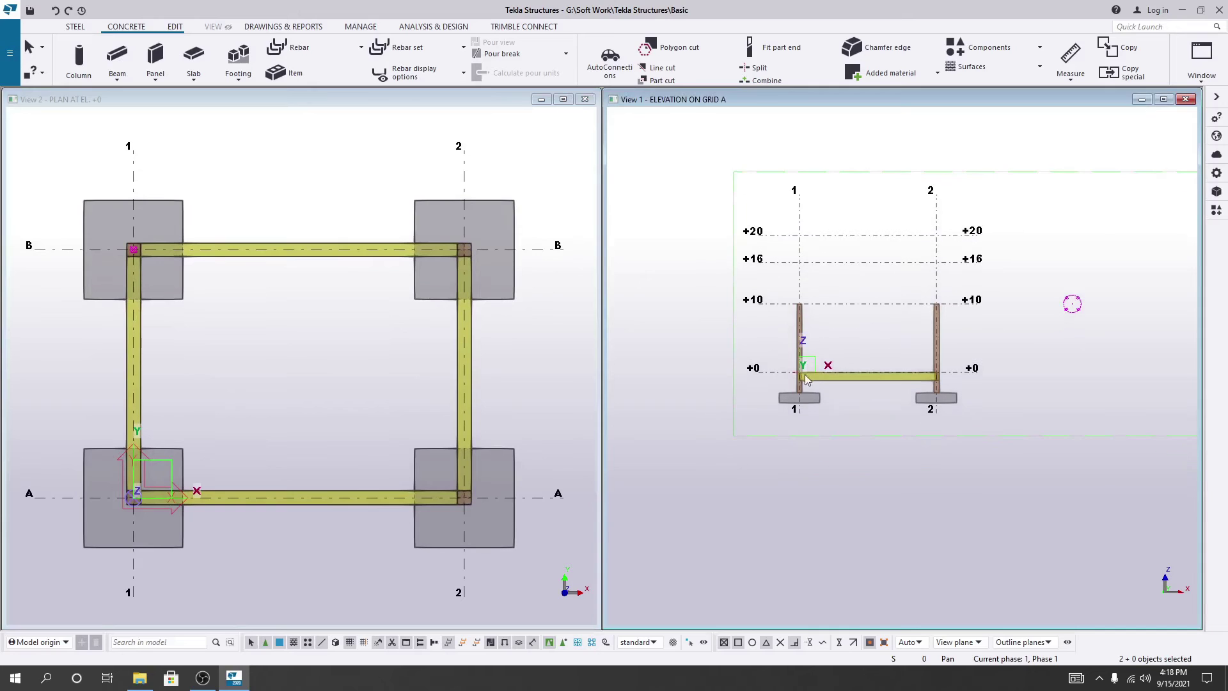
pyautogui.scroll(5, 852, 376)
pyautogui.moveTo(950, 436); pyautogui.dragTo(918, 438, button='middle')
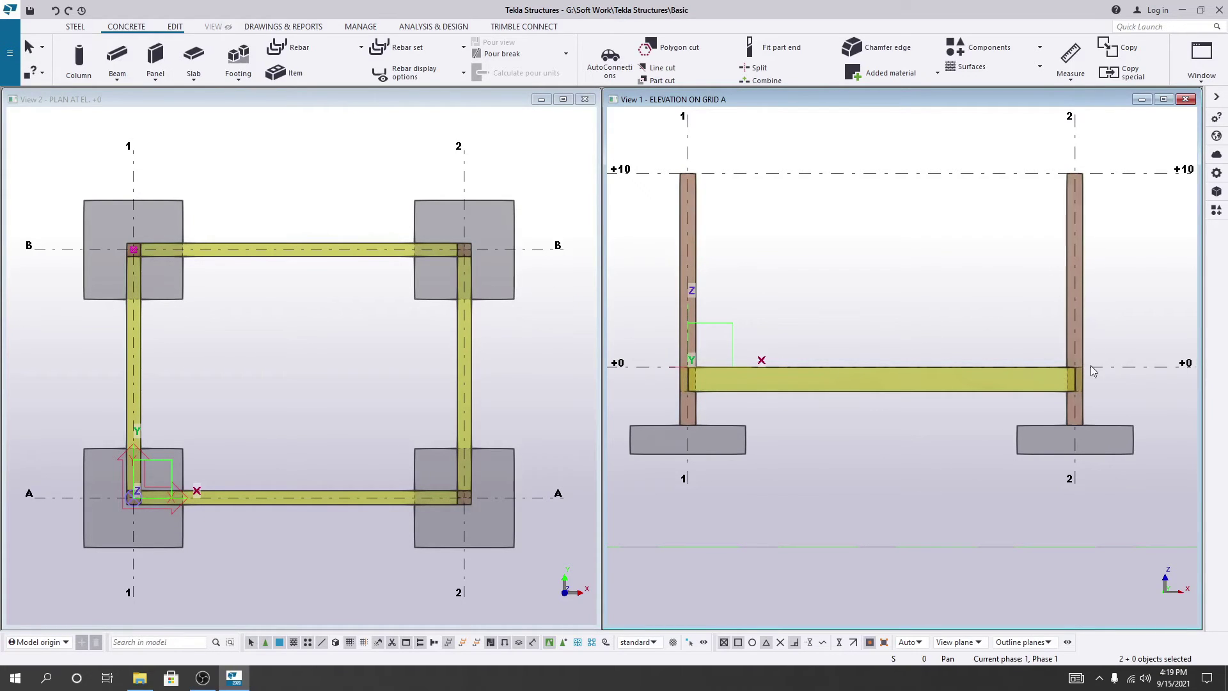
pyautogui.moveTo(971, 417); pyautogui.dragTo(938, 422, button='middle')
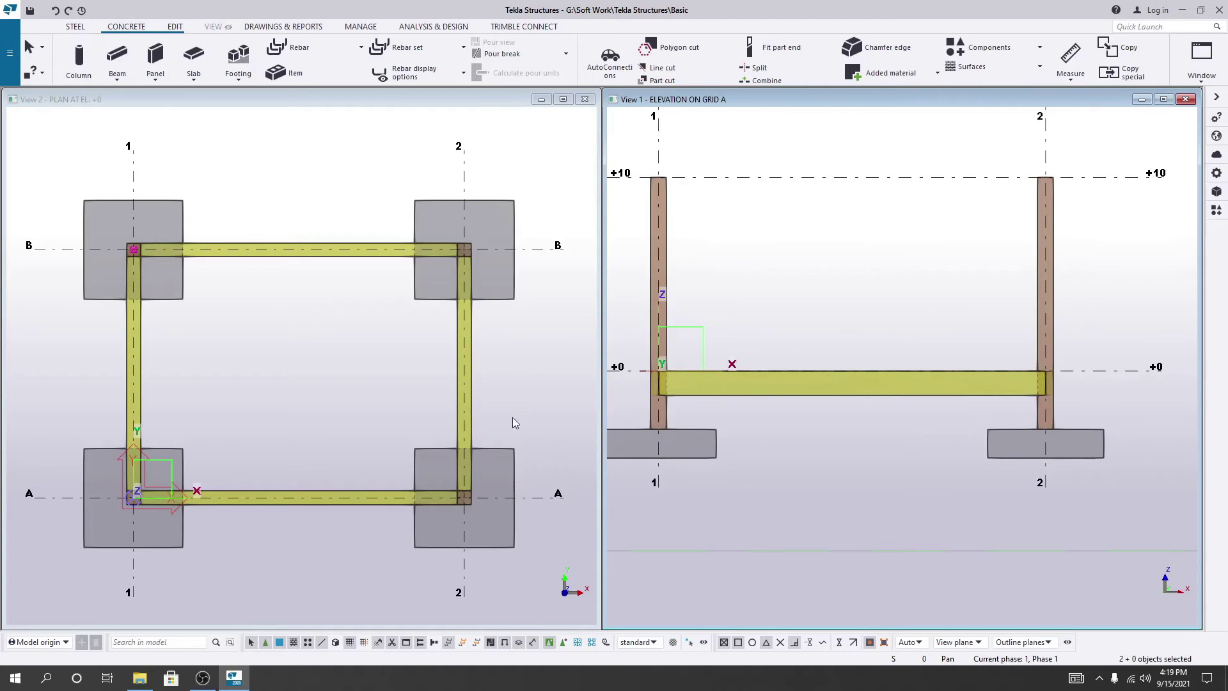
# Step: Stop placing beams, select all four grade beams, and show their properties
pyautogui.rightClick(288, 356)
pyautogui.click(316, 366)
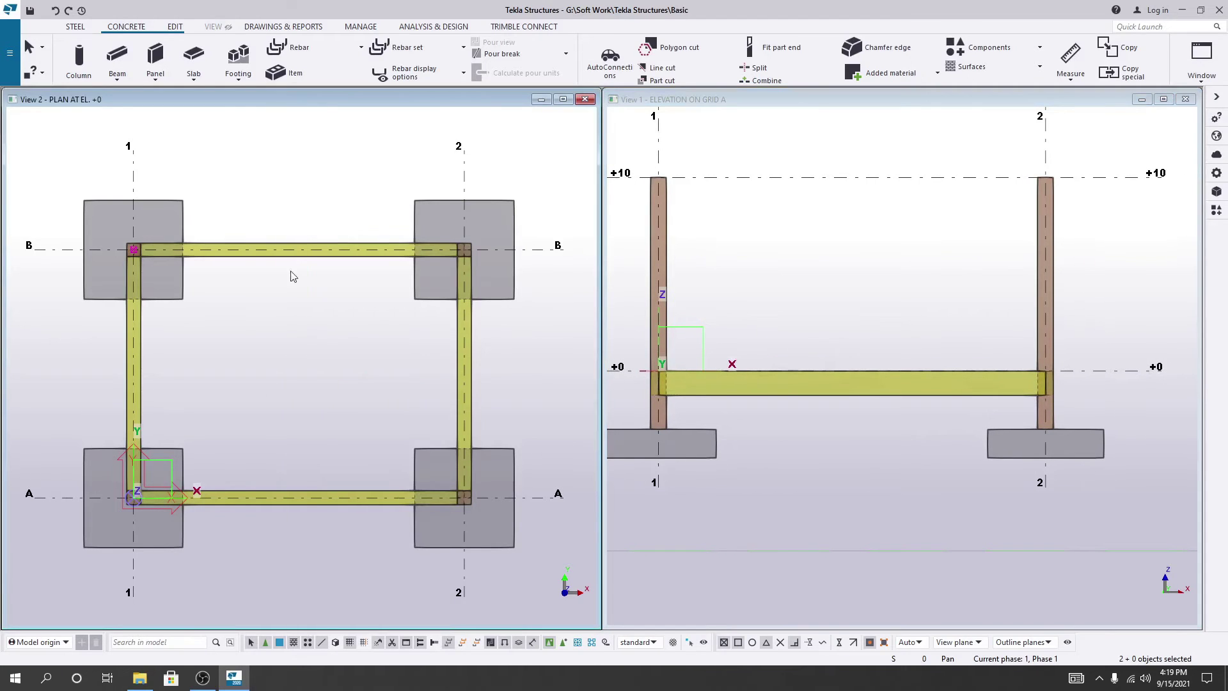
pyautogui.moveTo(289, 135); pyautogui.dragTo(234, 525)
pyautogui.moveTo(93, 368); pyautogui.dragTo(505, 386)
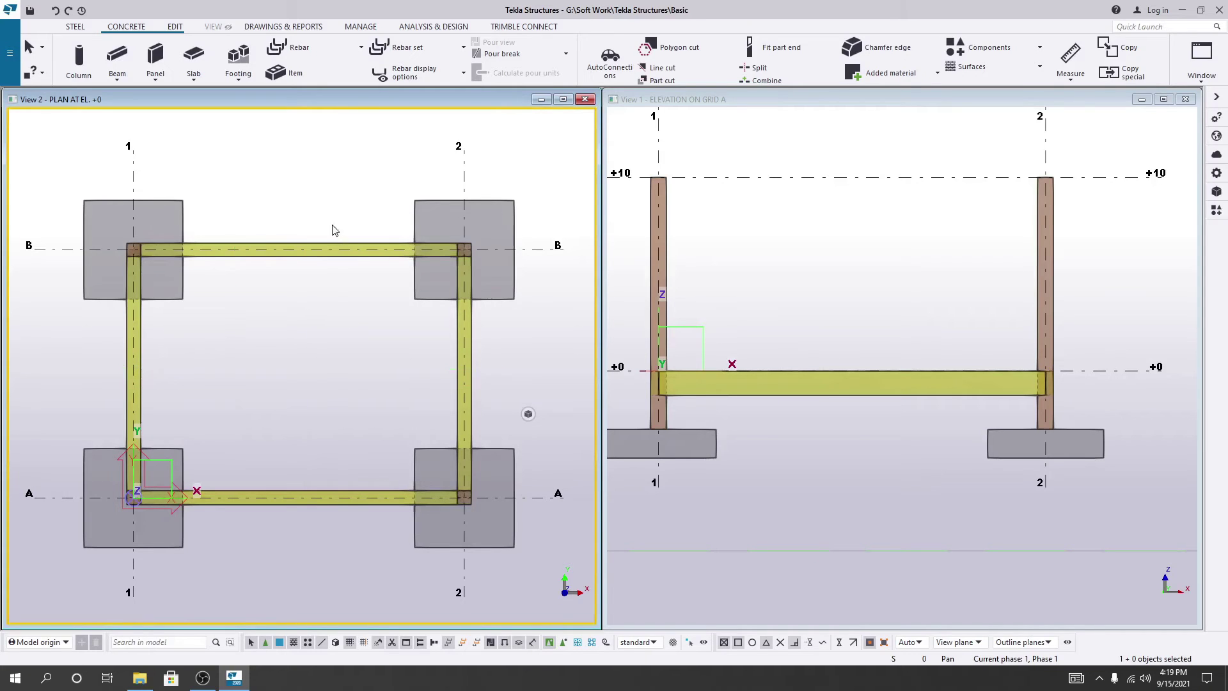
pyautogui.moveTo(332, 229); pyautogui.dragTo(249, 579)
pyautogui.moveTo(505, 351); pyautogui.dragTo(93, 397)
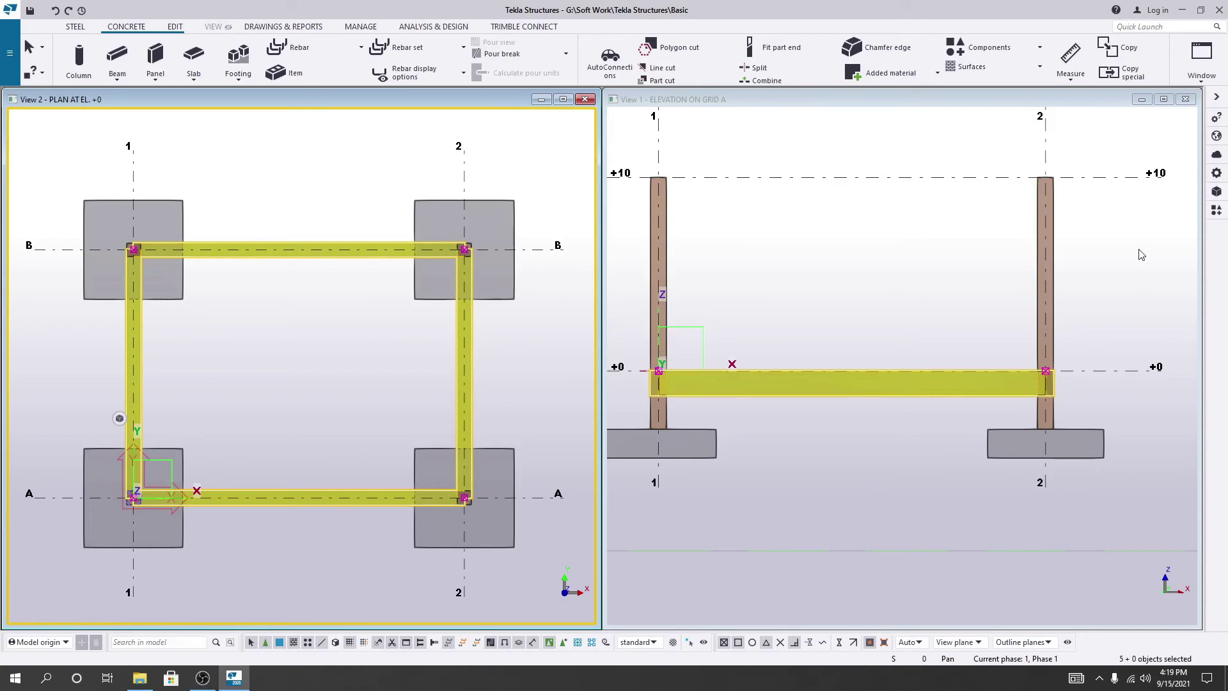
pyautogui.click(1216, 173)
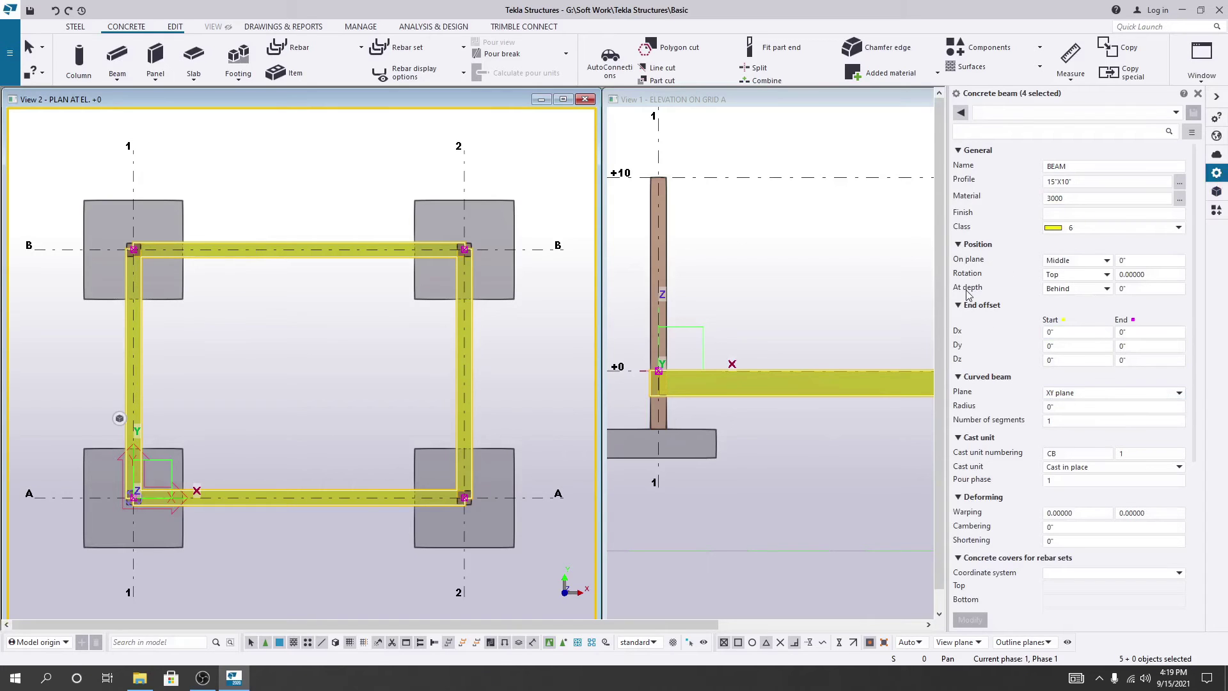
pyautogui.click(1061, 288)
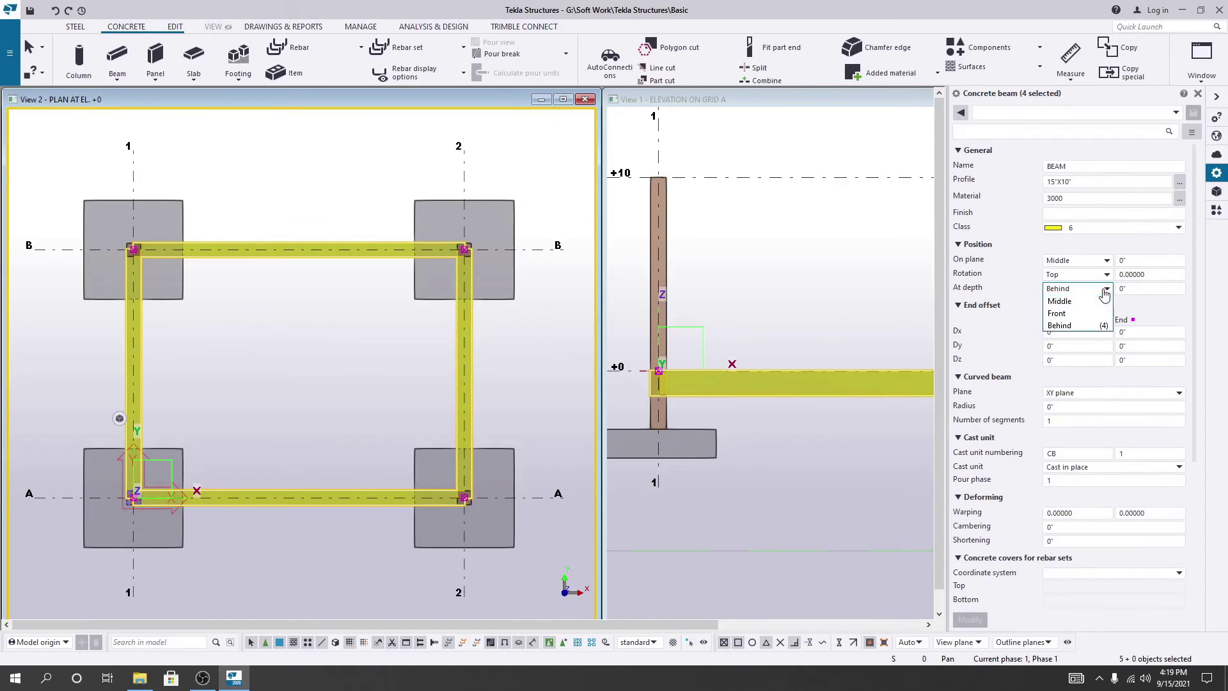
pyautogui.click(1062, 315)
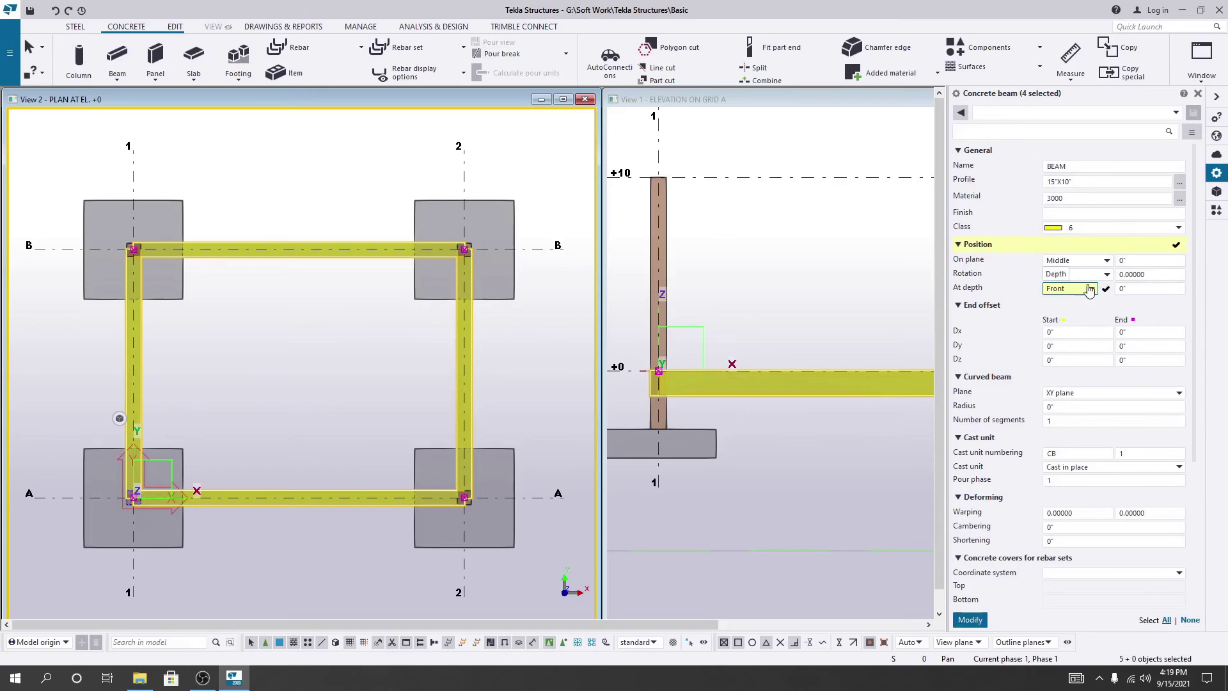
pyautogui.click(969, 617)
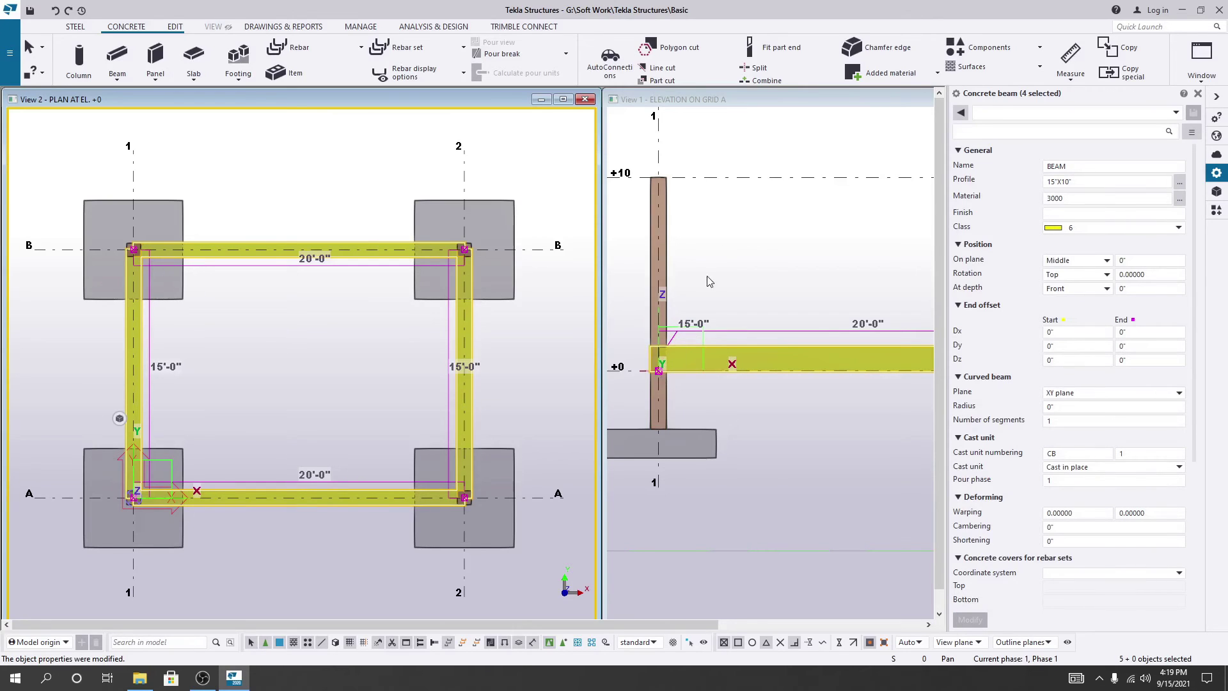
pyautogui.click(1102, 289)
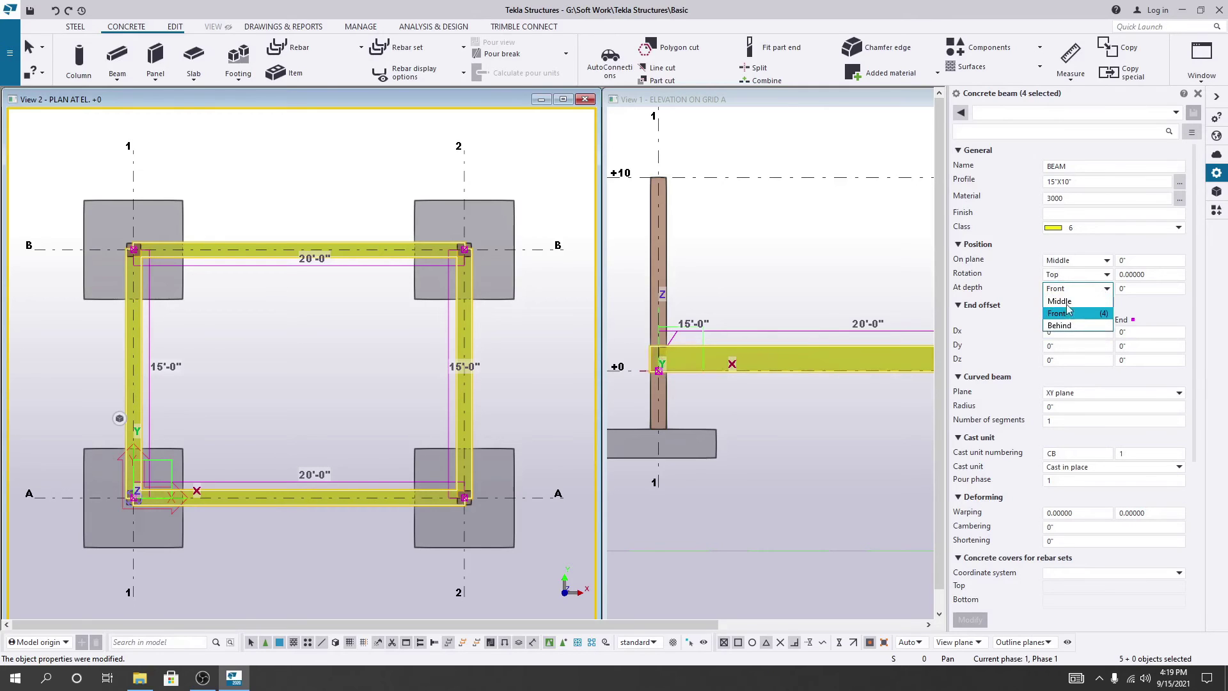
pyautogui.click(1062, 301)
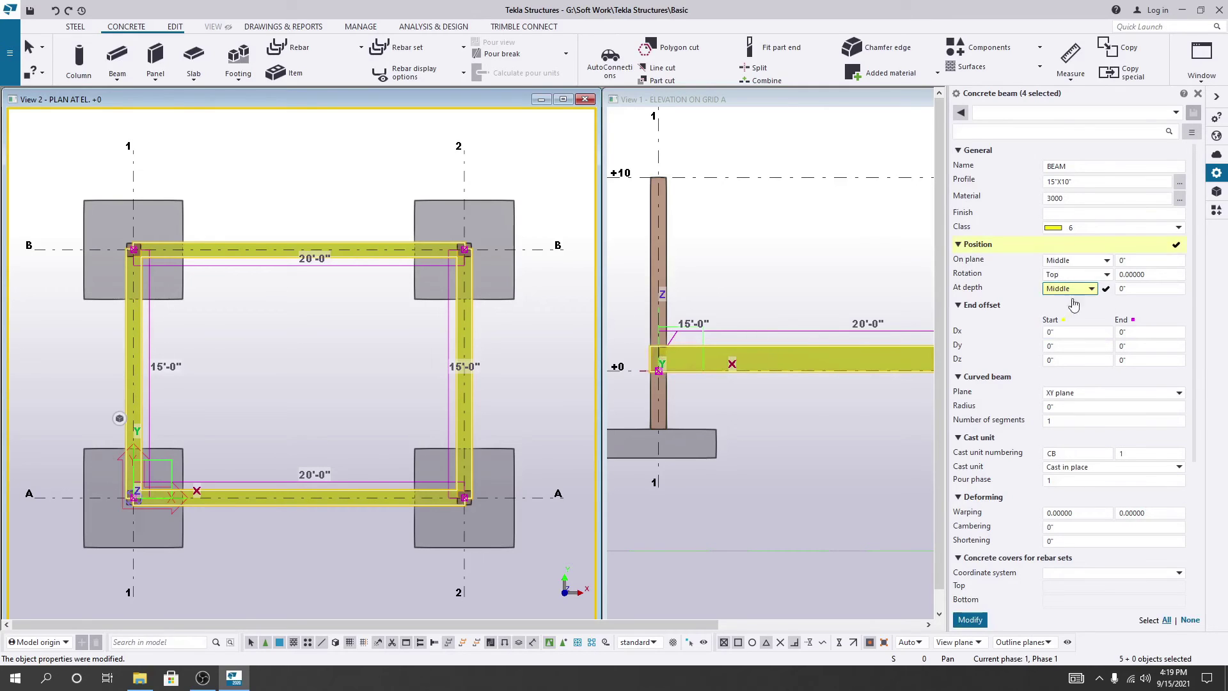
pyautogui.click(970, 621)
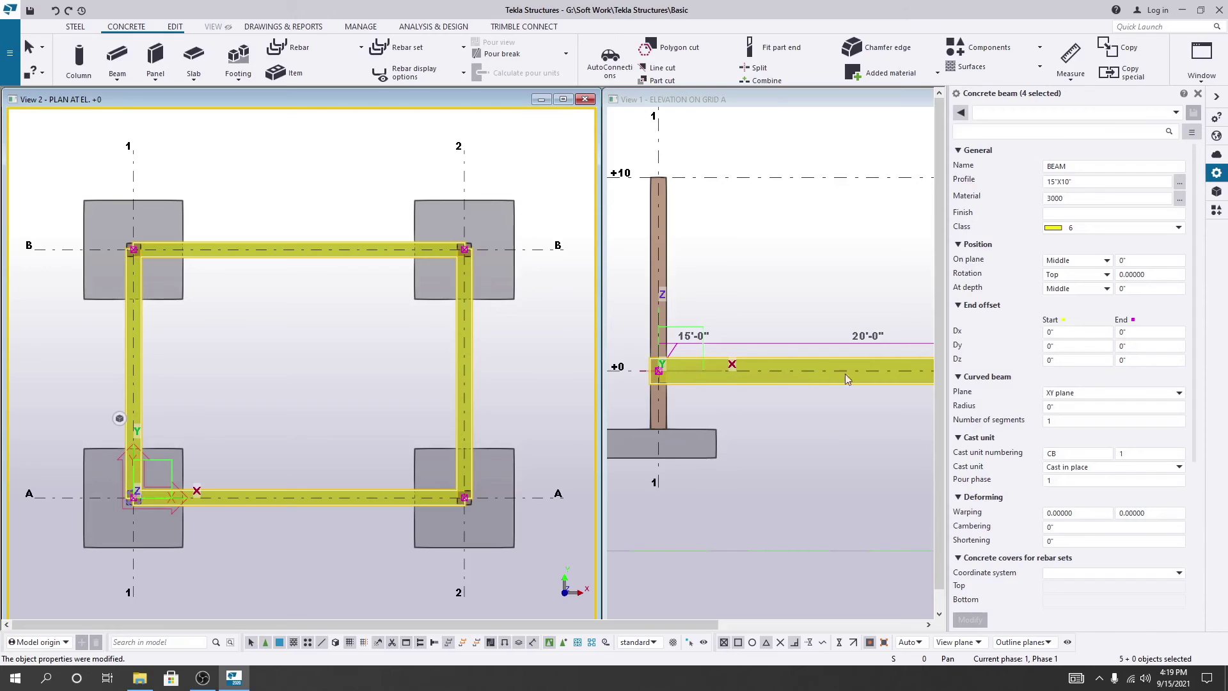
pyautogui.click(1081, 288)
pyautogui.click(1065, 325)
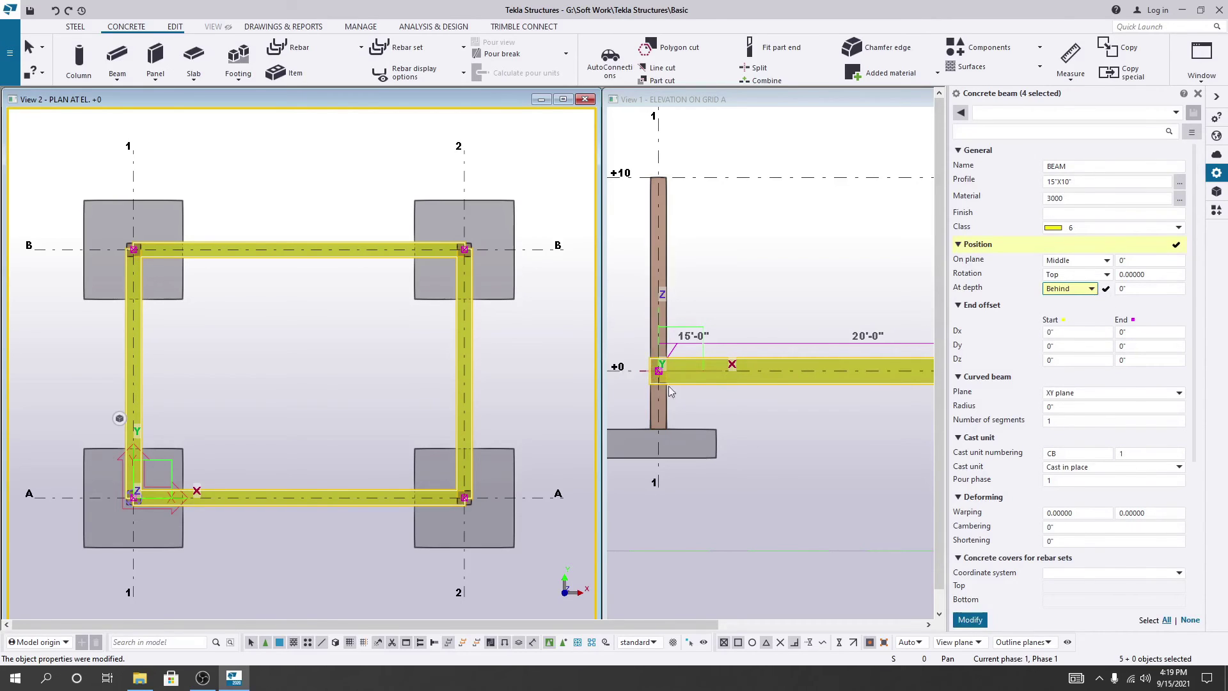
pyautogui.click(969, 620)
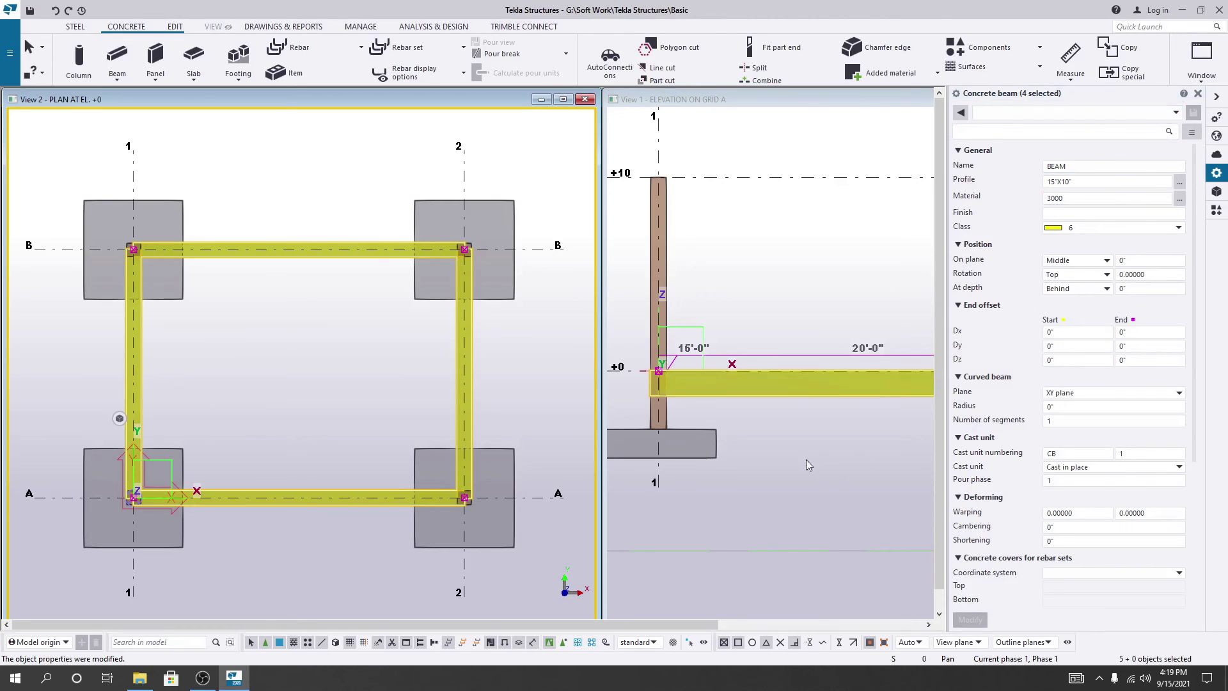
# Step: Deselect the beams, close the Properties pane, and open the View list from the +0 plan
pyautogui.click(799, 496)
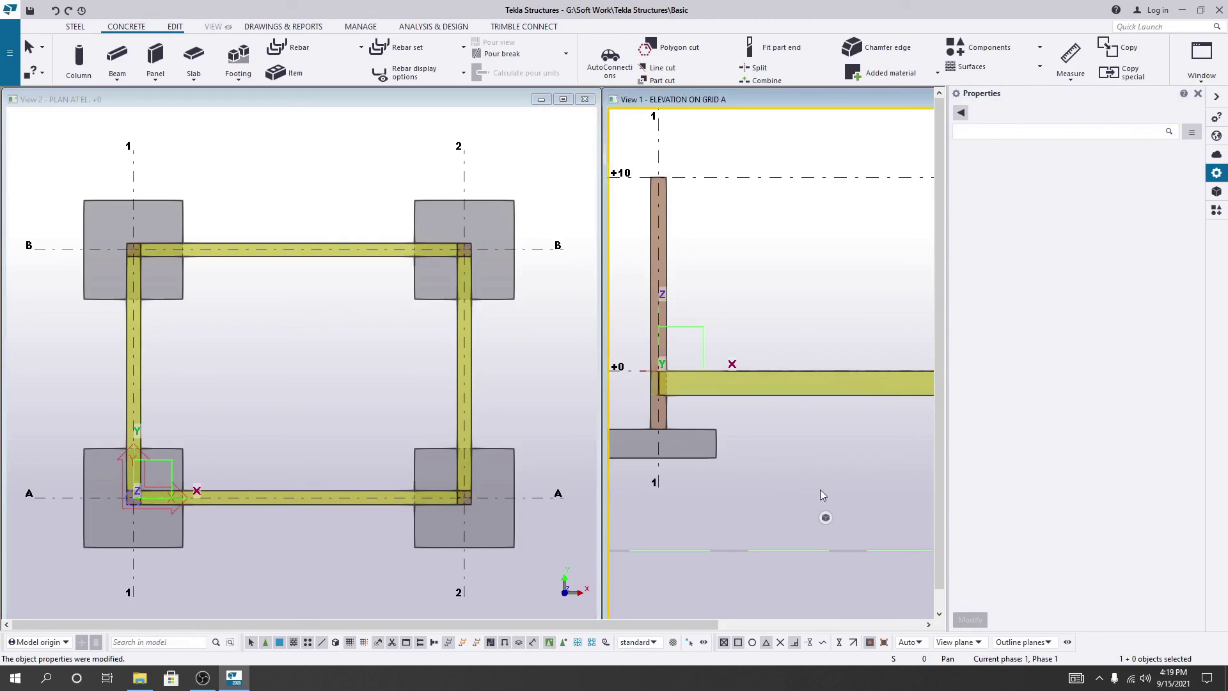
pyautogui.click(1200, 96)
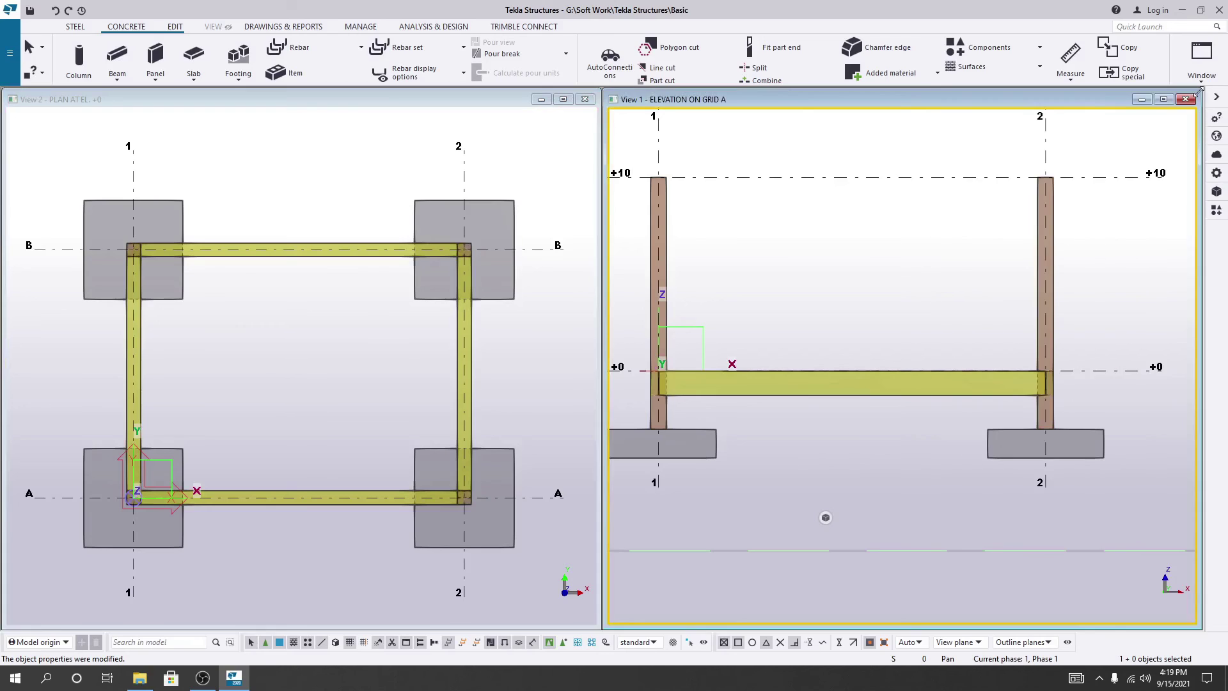
pyautogui.click(361, 399)
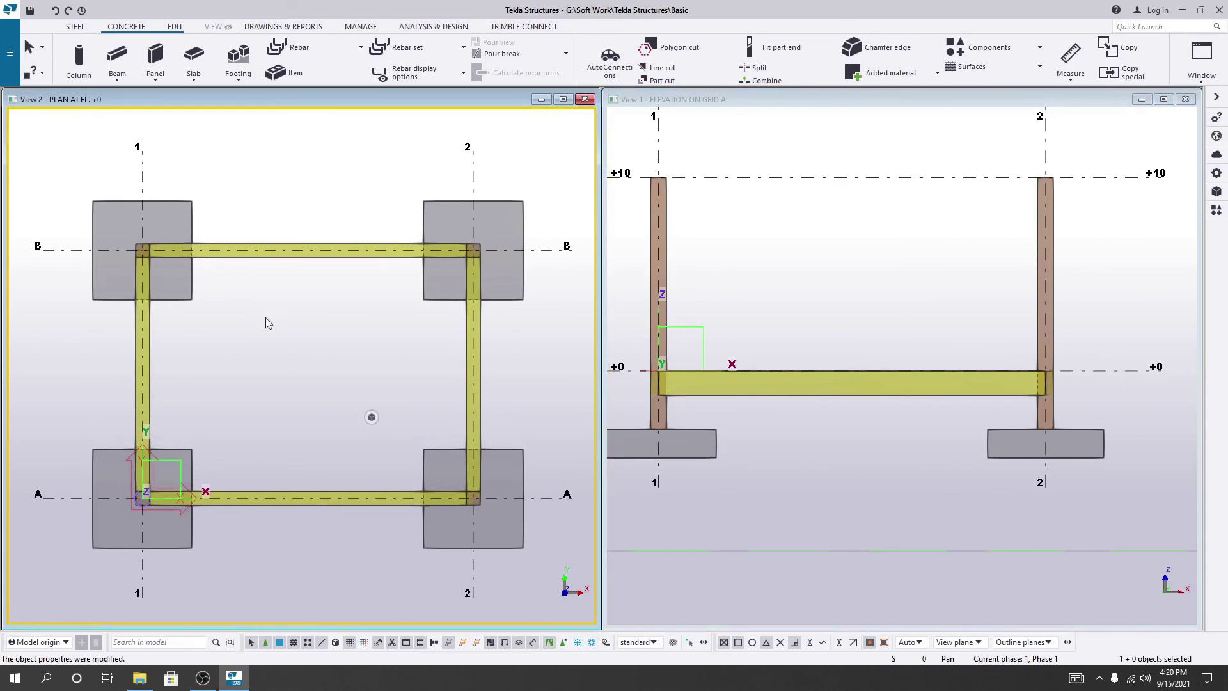
pyautogui.click(1202, 67)
pyautogui.click(1130, 154)
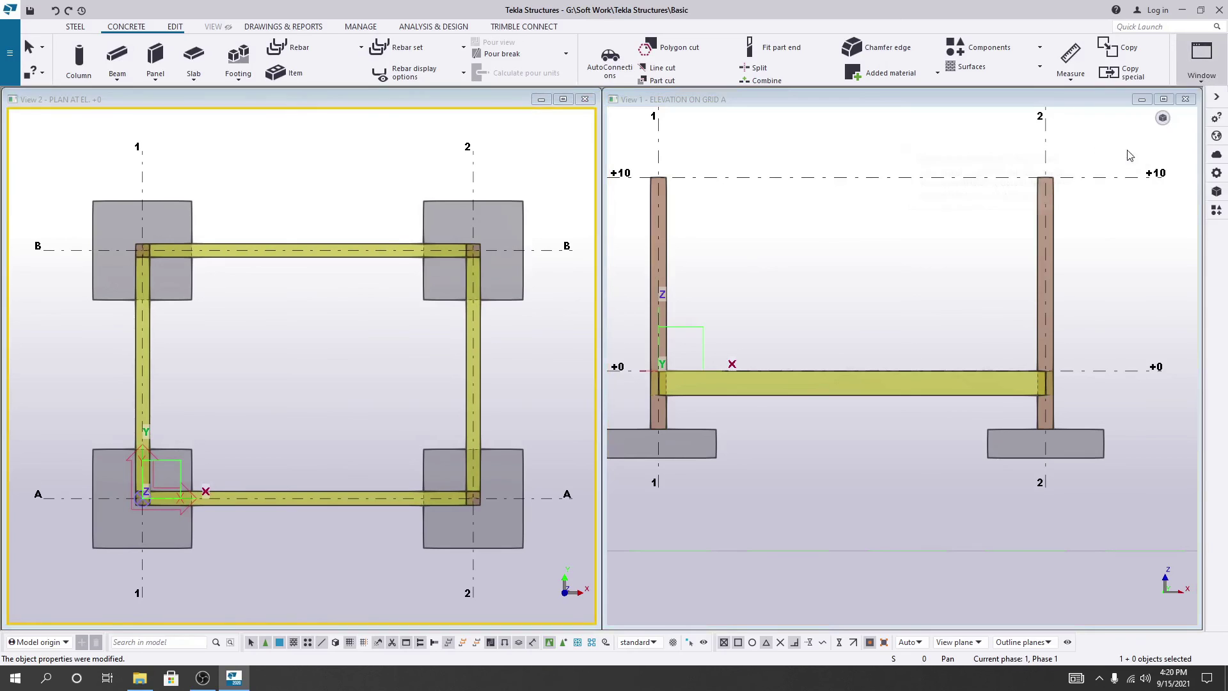
# Step: Hide ELEVATION ON GRID A and make the 3d view visible in the Views dialog
pyautogui.click(349, 303)
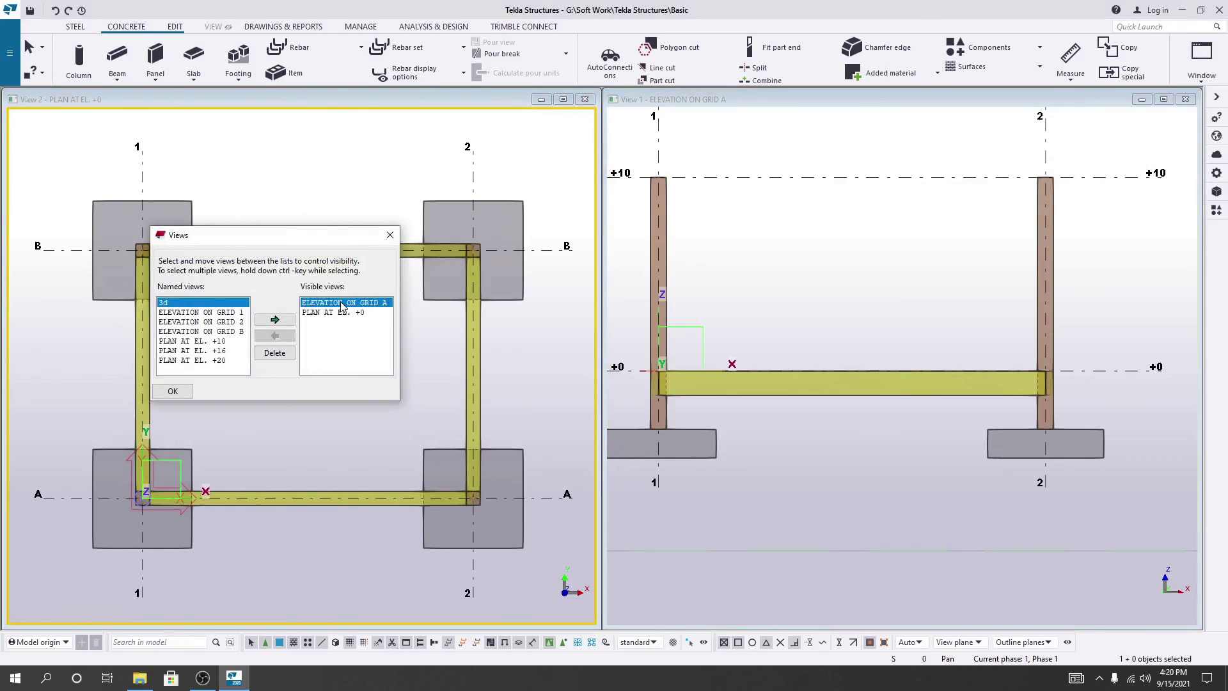
pyautogui.click(275, 335)
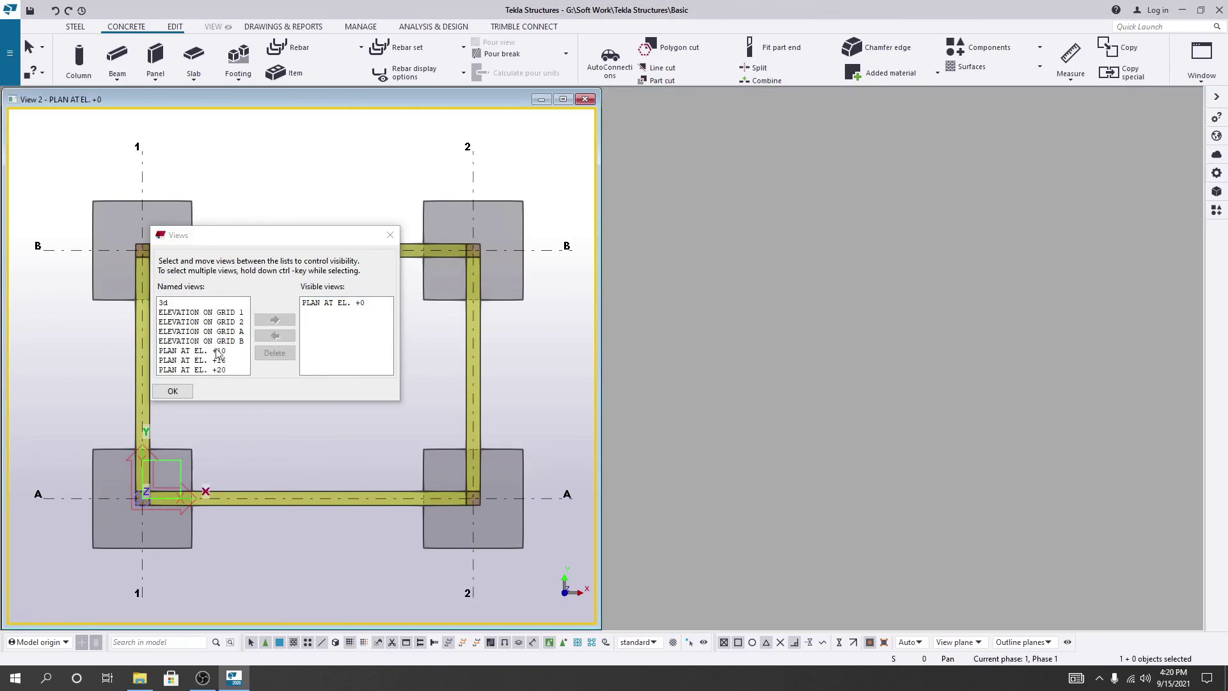
pyautogui.click(172, 303)
pyautogui.click(276, 321)
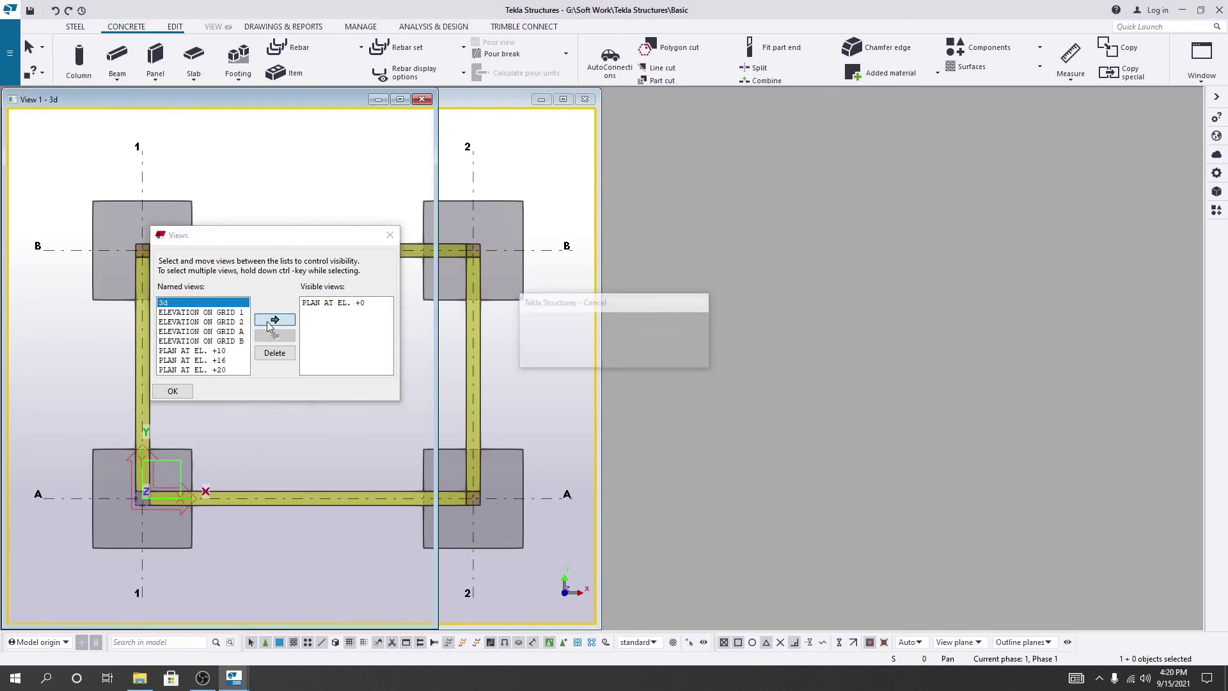
pyautogui.click(189, 391)
# Step: Tile the 3d view and +0 plan vertically and zoom the 3D onto the grade beam frame
pyautogui.click(1202, 64)
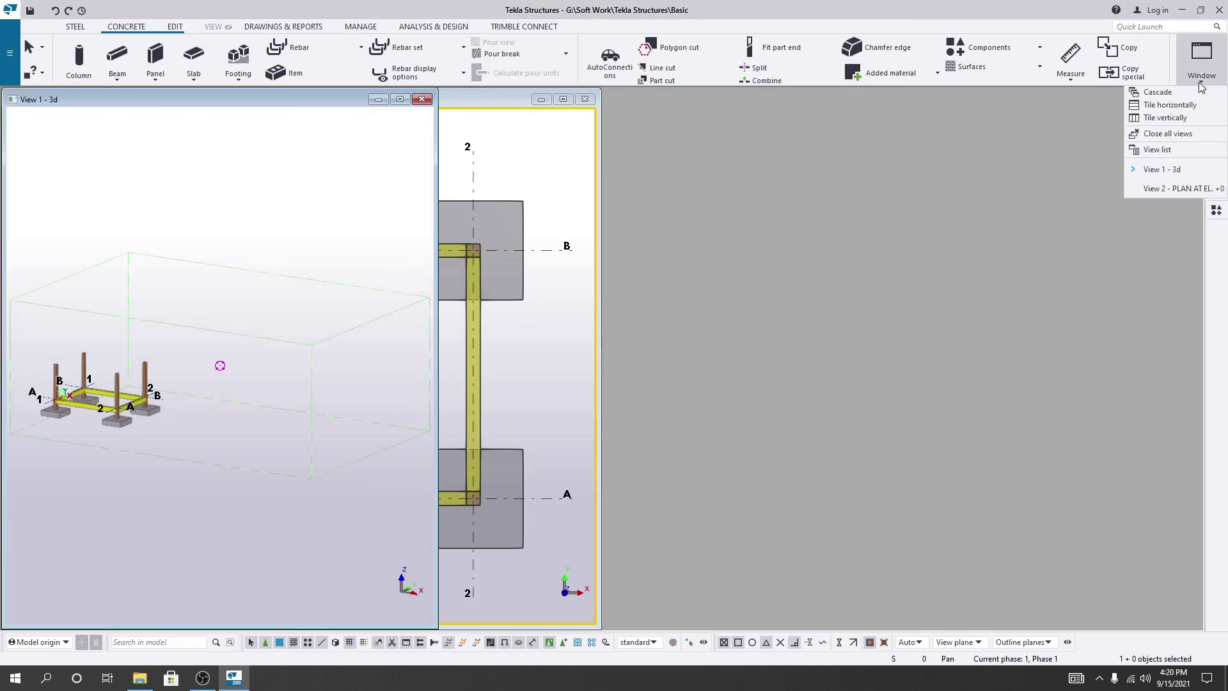
pyautogui.click(1165, 118)
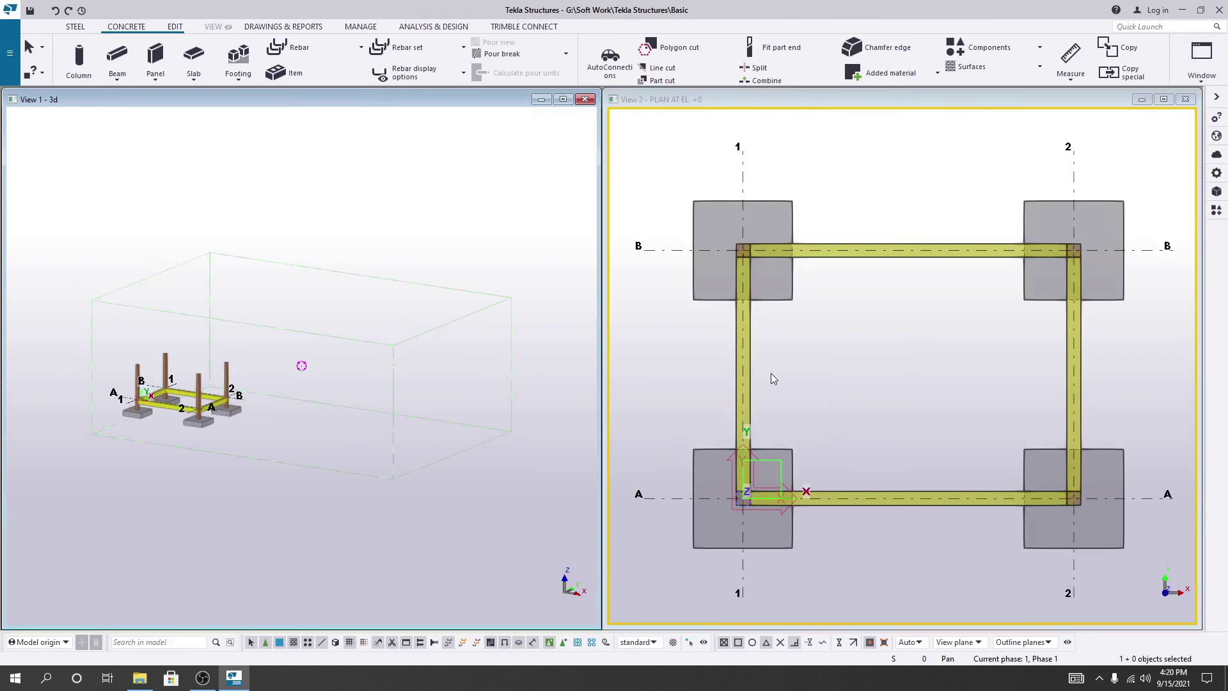
pyautogui.scroll(3, 178, 439)
pyautogui.scroll(10, 178, 439)
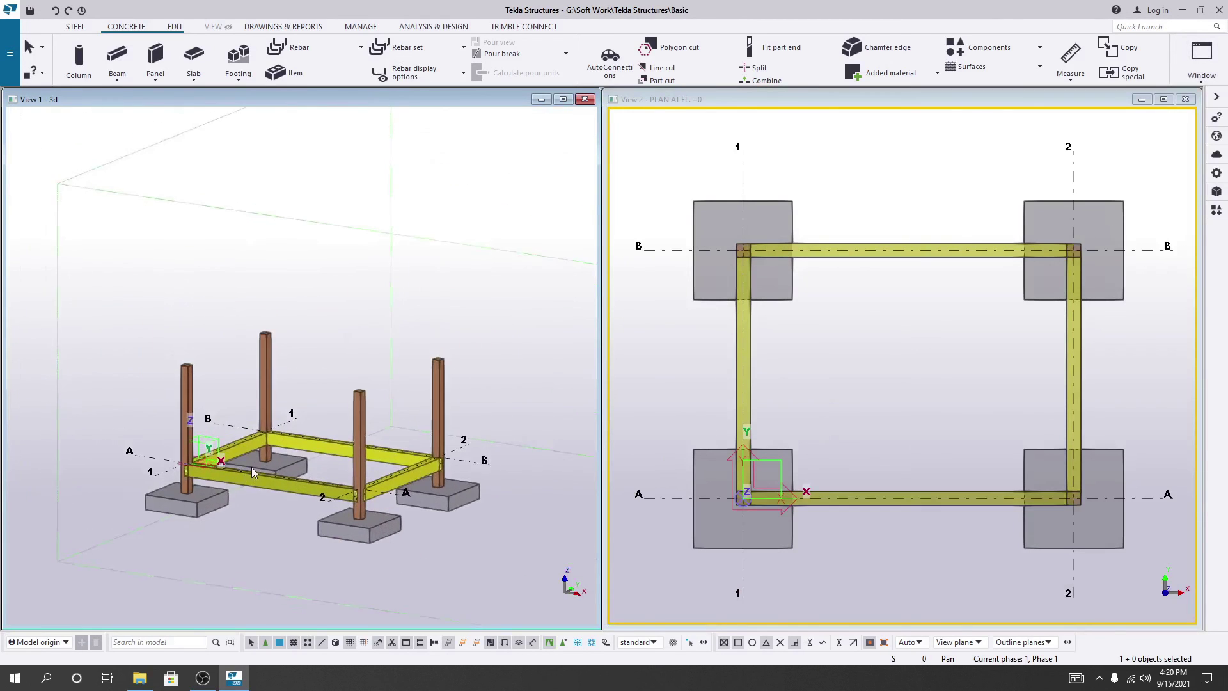
pyautogui.scroll(3, 313, 505)
pyautogui.scroll(-3, 309, 439)
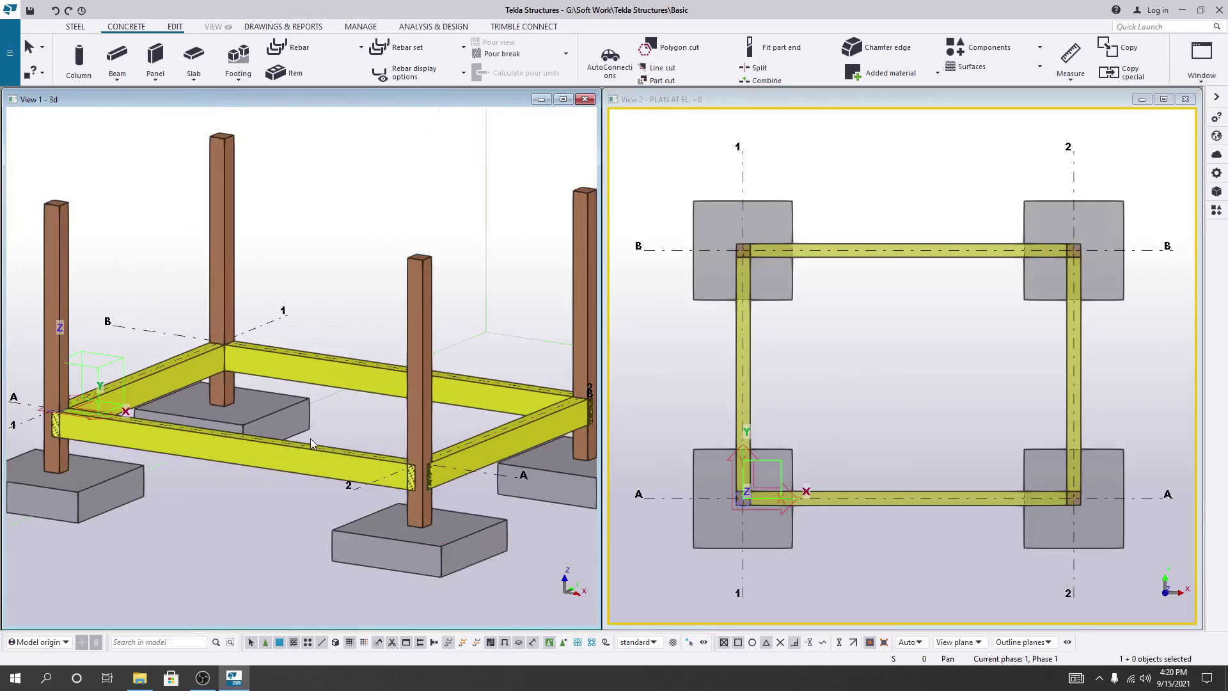